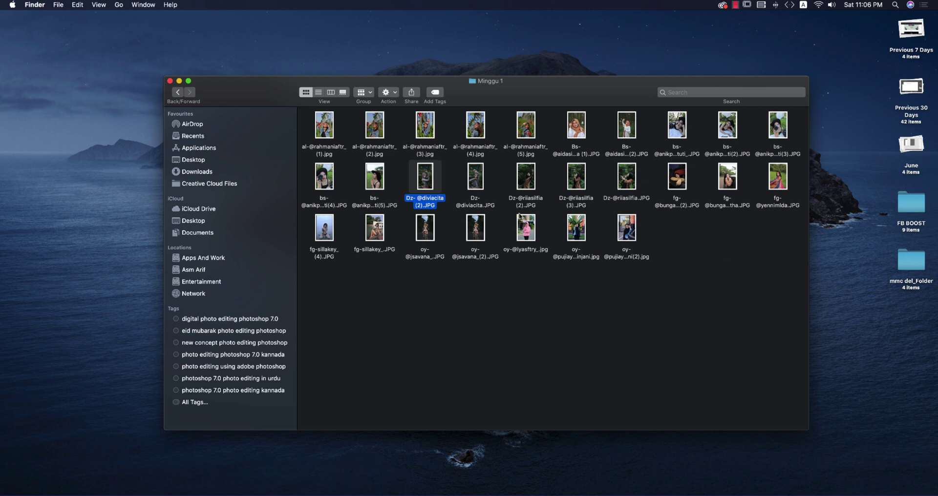
Step: Open the selected portrait photo from the Minggu 1 folder in Adobe Photoshop 2020 and close the Selective Tool window
{"action": "right_click", "coordinate": [428, 177]}
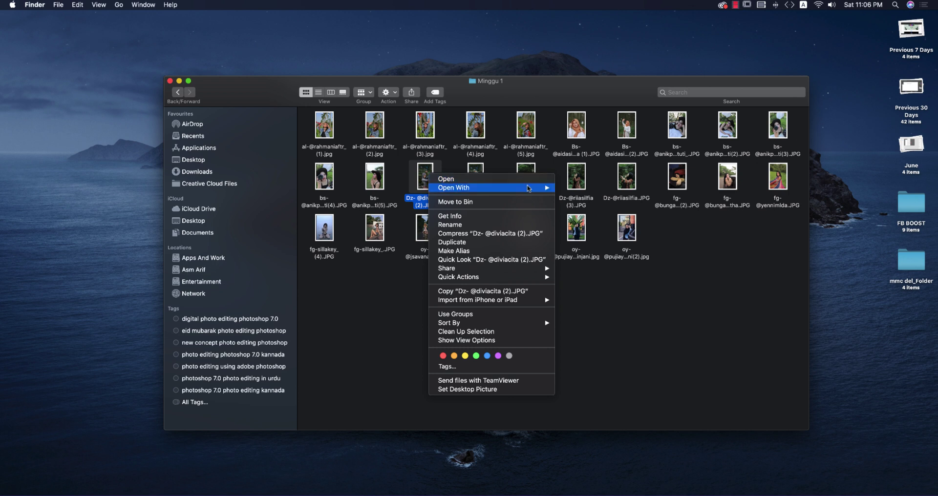
{"action": "mouse_move", "coordinate": [527, 188]}
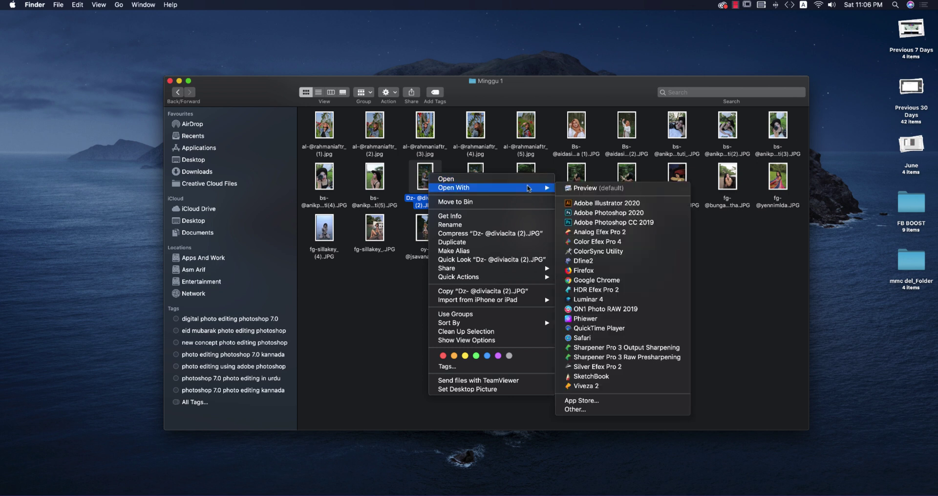
{"action": "left_click", "coordinate": [580, 213]}
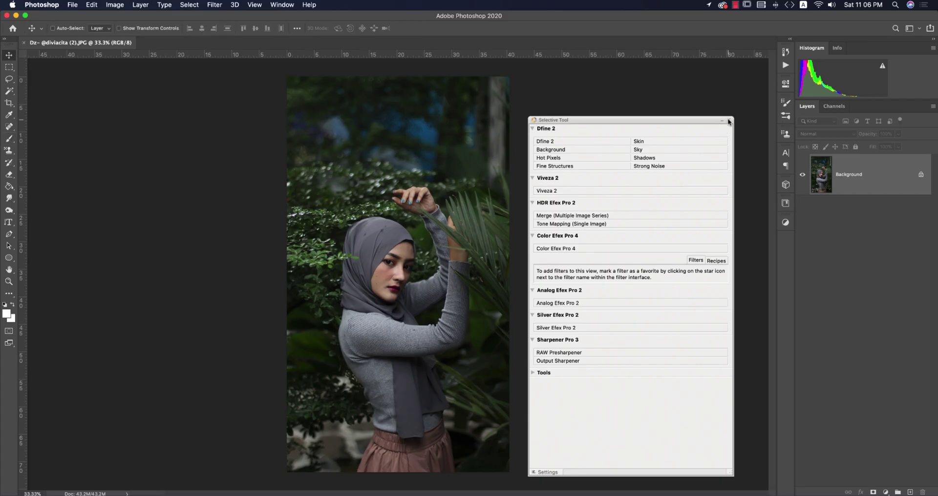
{"action": "left_click", "coordinate": [729, 120]}
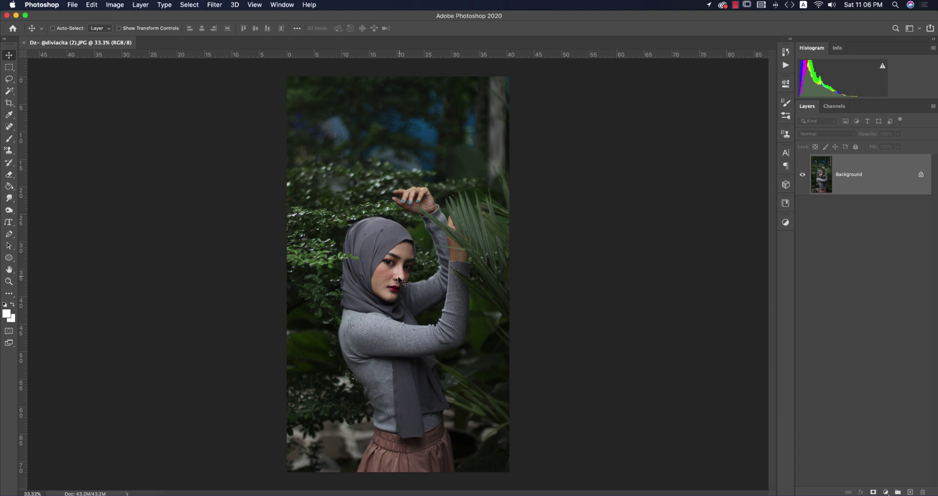
Step: Heal the dark spot on the lower cheek using the Spot Healing Brush
{"action": "scroll", "coordinate": [391, 291], "scroll_direction": "up", "scroll_amount": 1}
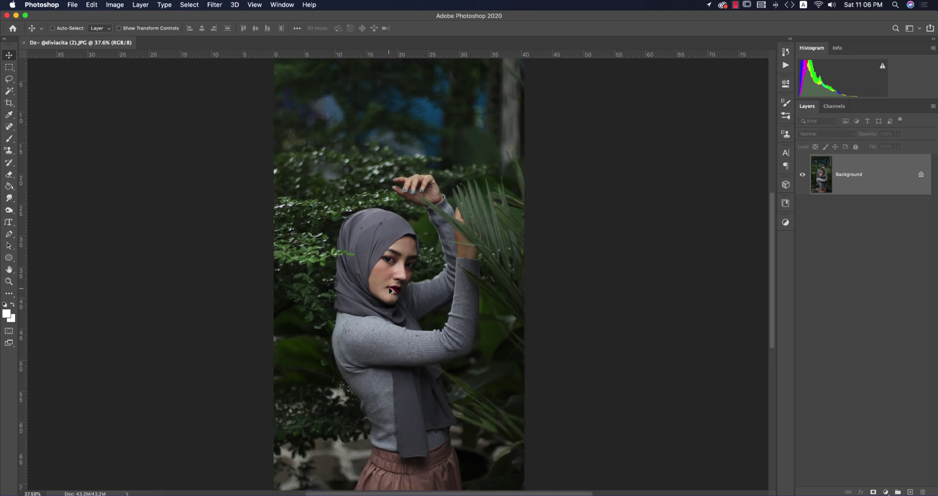
{"action": "scroll", "coordinate": [391, 291], "scroll_direction": "up", "scroll_amount": 5}
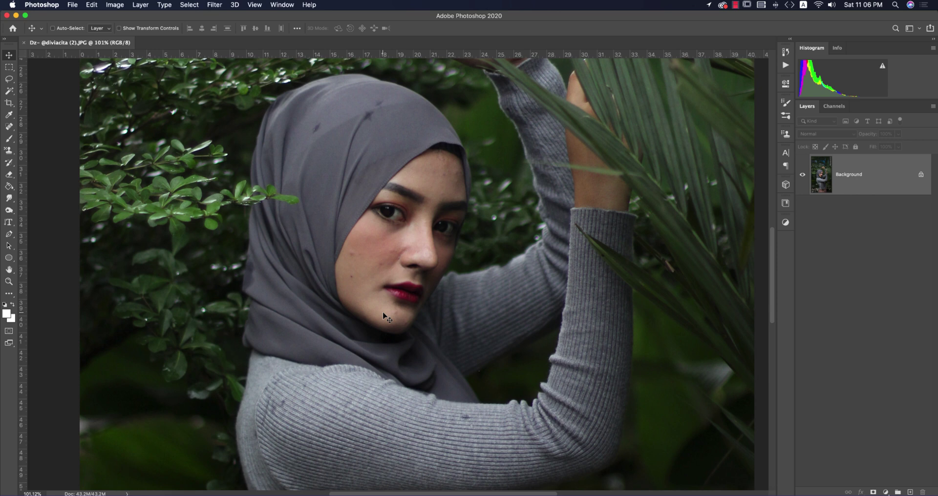
{"action": "left_click", "coordinate": [9, 127]}
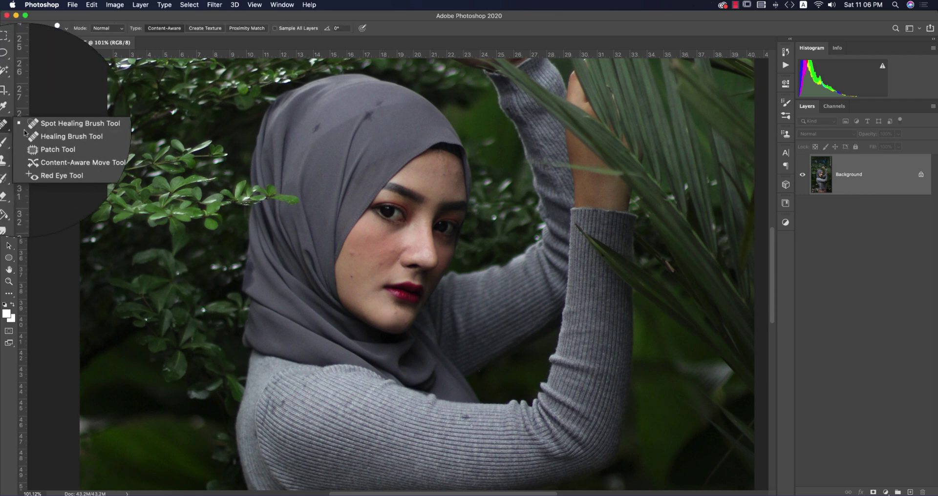
{"action": "left_click", "coordinate": [36, 128]}
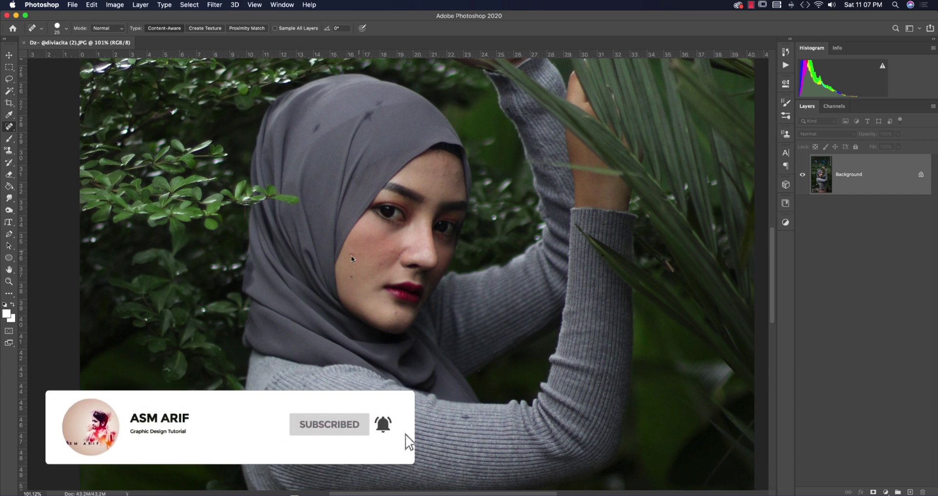
{"action": "right_click", "coordinate": [9, 127]}
{"action": "left_click", "coordinate": [28, 126]}
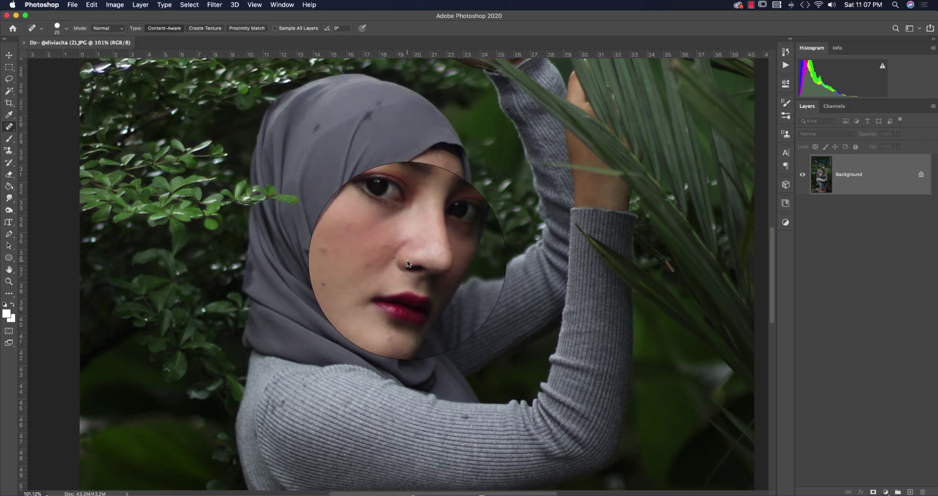
{"action": "key", "text": "bracketleft"}
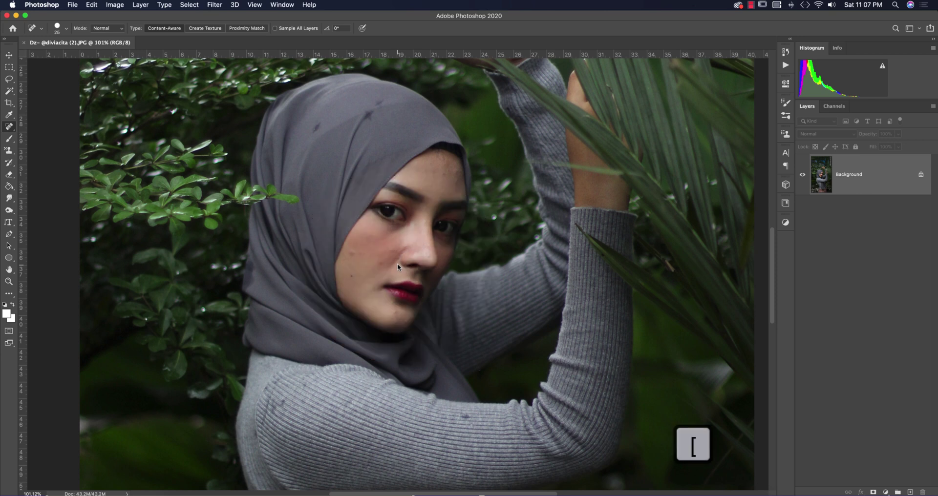
{"action": "key", "text": "bracketright"}
{"action": "left_click", "coordinate": [351, 275]}
Step: Heal the blemishes on the upper cheek and chin, redoing the cheek stroke that was undone
{"action": "key", "text": "super+equal"}
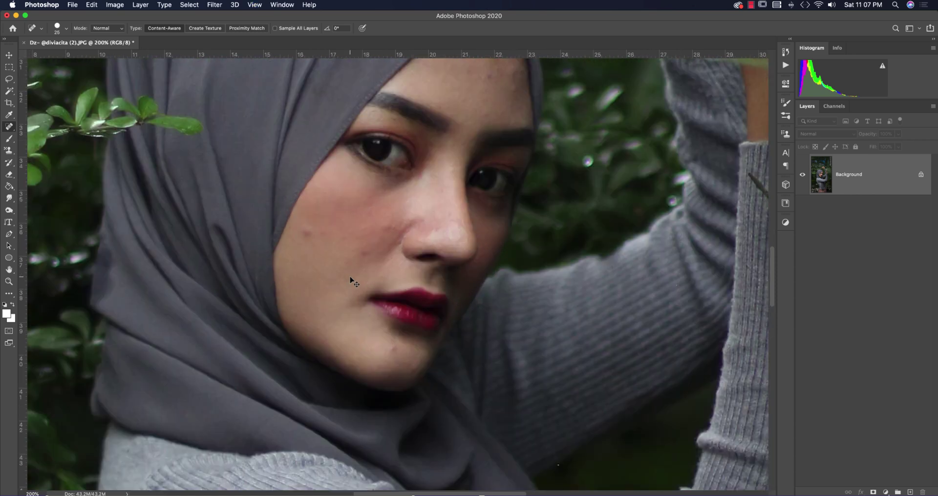
{"action": "left_click", "coordinate": [307, 234]}
{"action": "key", "text": "super+z"}
{"action": "left_click", "coordinate": [390, 340]}
{"action": "left_click", "coordinate": [412, 371]}
Step: Smooth the remaining skin marks across the cheek and beside the nose, and undo the last healing stroke
{"action": "left_click", "coordinate": [349, 261]}
{"action": "left_click", "coordinate": [395, 218]}
{"action": "left_click", "coordinate": [374, 216]}
{"action": "left_click", "coordinate": [364, 231]}
{"action": "left_click", "coordinate": [396, 243]}
{"action": "key", "text": "super+z"}
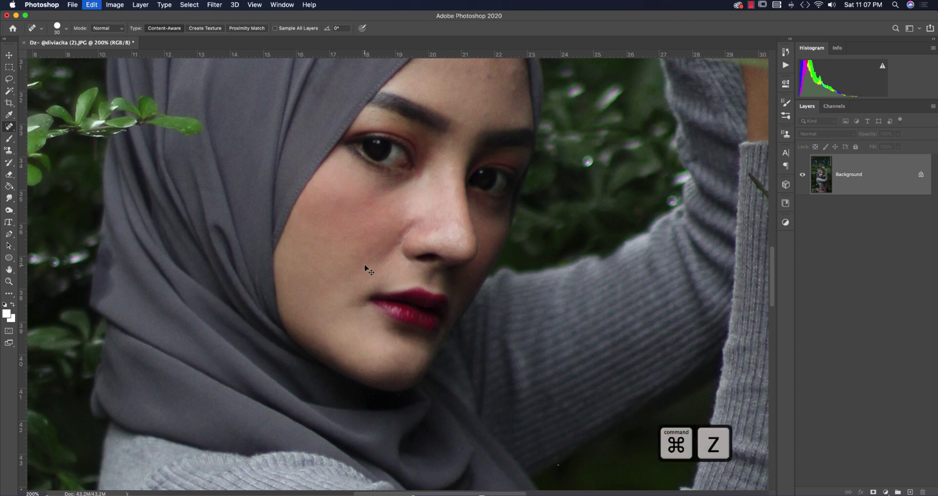
Step: Heal the small marks beside the nose and on the forehead, then finish with the Move tool active
{"action": "scroll", "coordinate": [393, 244], "scroll_direction": "up", "scroll_amount": 5}
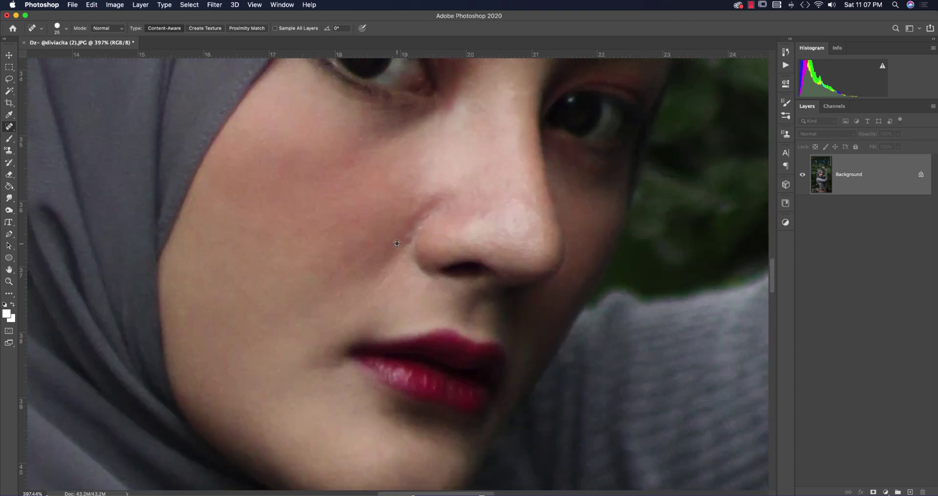
{"action": "left_click", "coordinate": [407, 239]}
{"action": "mouse_move", "coordinate": [492, 166]}
{"action": "left_mouse_down"}
{"action": "mouse_move", "coordinate": [482, 299]}
{"action": "mouse_move", "coordinate": [465, 329]}
{"action": "left_mouse_up"}
{"action": "left_click", "coordinate": [482, 337]}
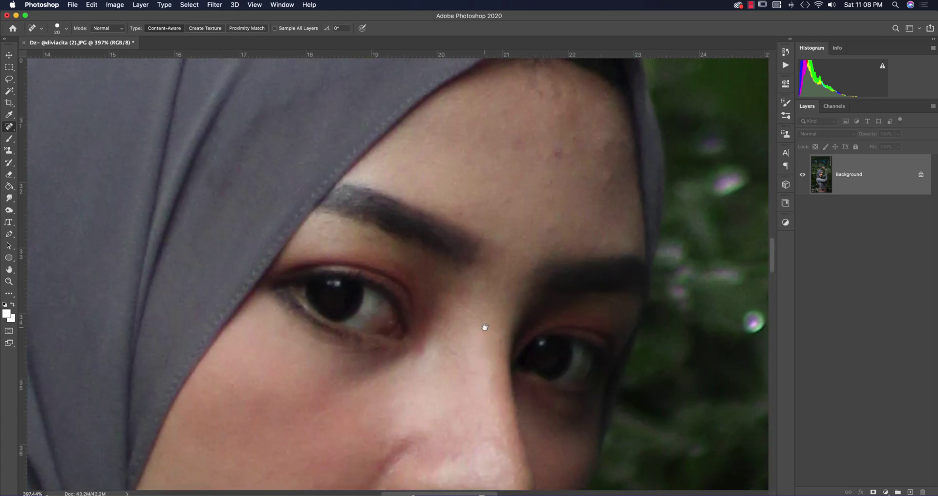
{"action": "left_click", "coordinate": [507, 199]}
{"action": "scroll", "coordinate": [569, 203], "scroll_direction": "up", "scroll_amount": 3}
{"action": "key", "text": "super+0"}
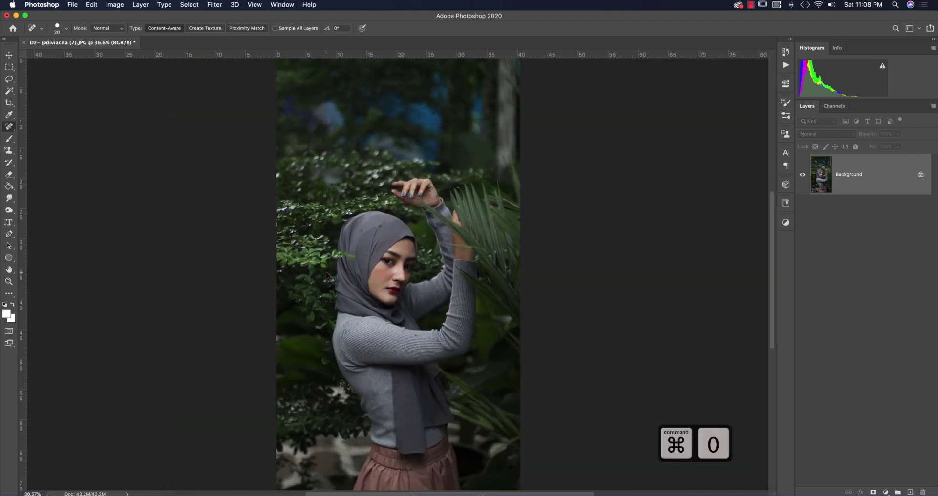
{"action": "key", "text": "v"}
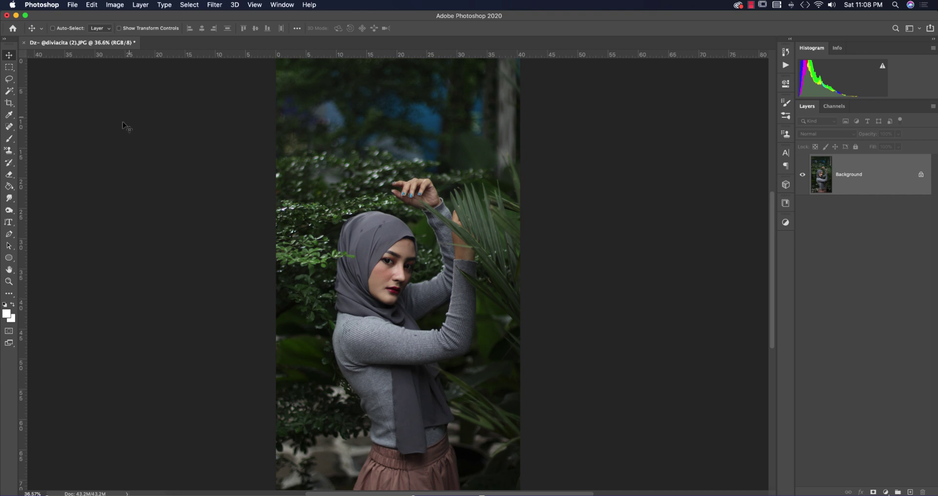
Step: Unlock the background layer and put the original photo beneath it as a separate layer
{"action": "key", "text": "super+j"}
{"action": "left_click", "coordinate": [921, 216]}
{"action": "left_click_drag", "start_coordinate": [860, 174], "coordinate": [843, 258]}
{"action": "left_click", "coordinate": [802, 174]}
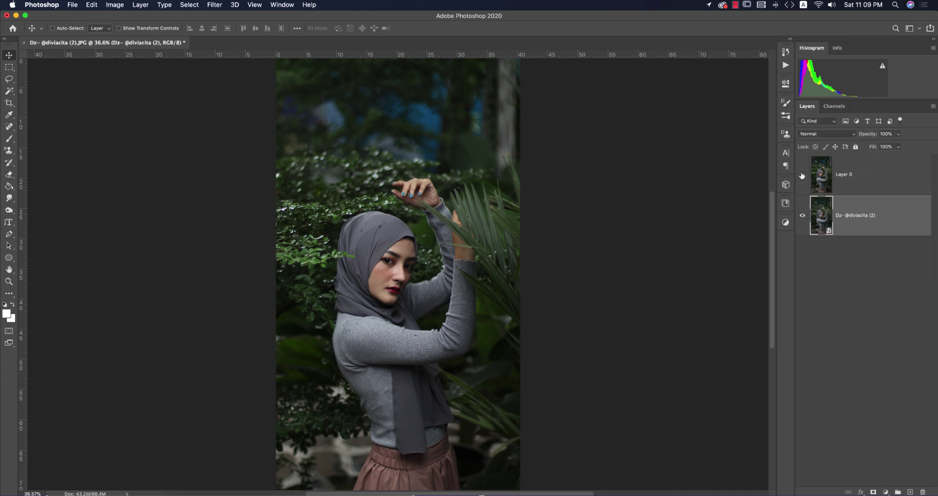
Step: Rename the retouched Layer 0 as "after" and lock the original photo layer beneath it
{"action": "double_click", "coordinate": [840, 174]}
{"action": "type", "text": "after"}
{"action": "key", "text": "Return"}
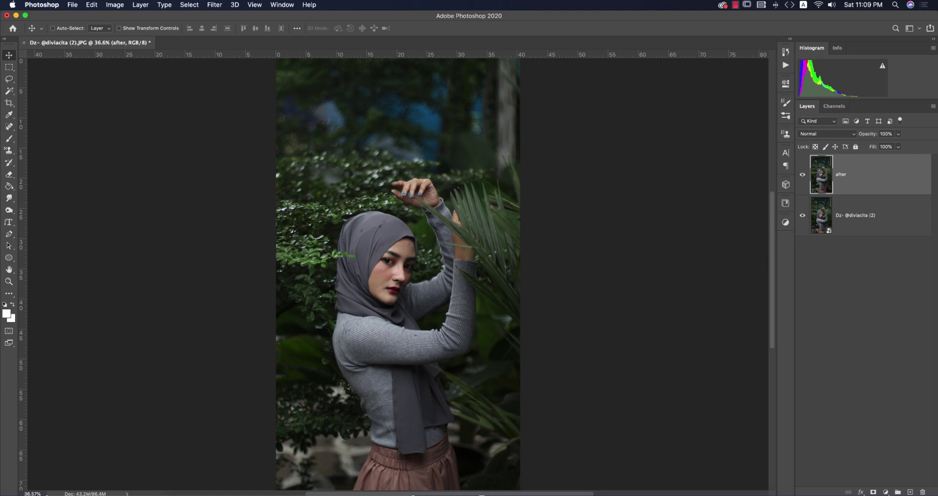
{"action": "left_click", "coordinate": [860, 227]}
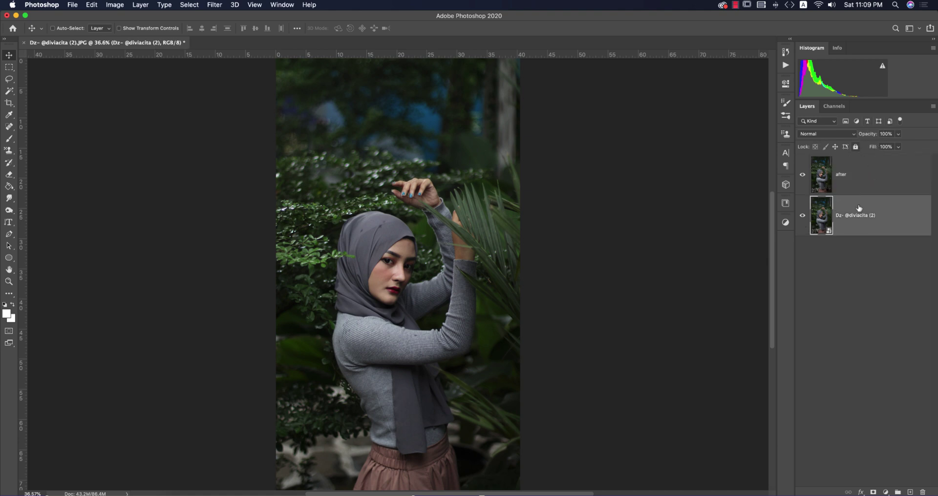
{"action": "left_click", "coordinate": [855, 146]}
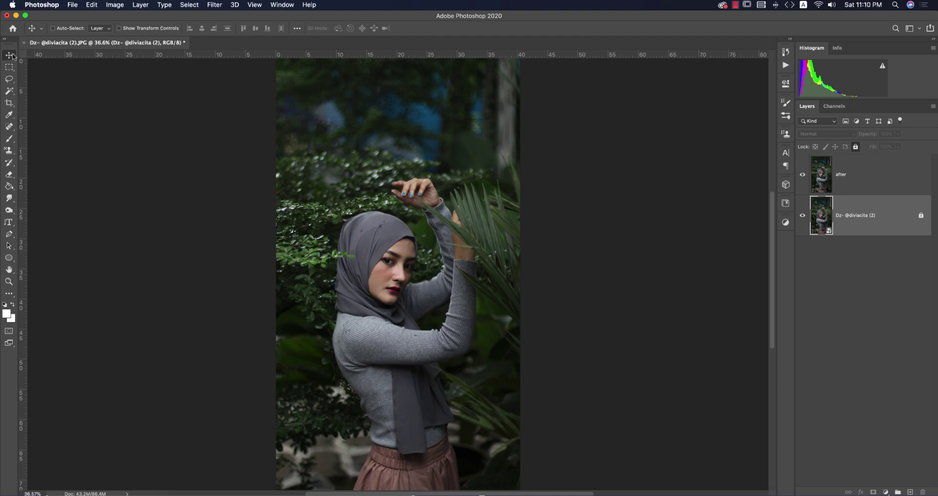
Step: Convert the "after" layer to a smart object and open it in the Camera Raw Filter
{"action": "left_click", "coordinate": [867, 175]}
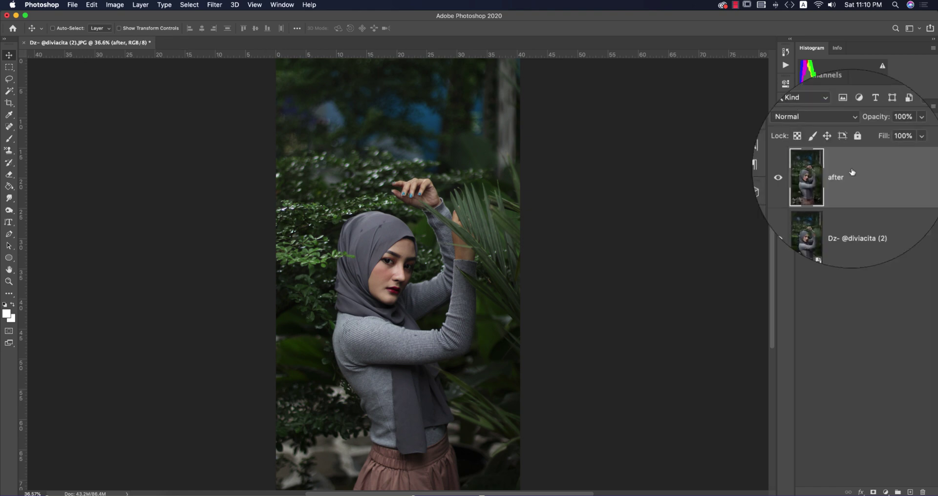
{"action": "right_click", "coordinate": [870, 171]}
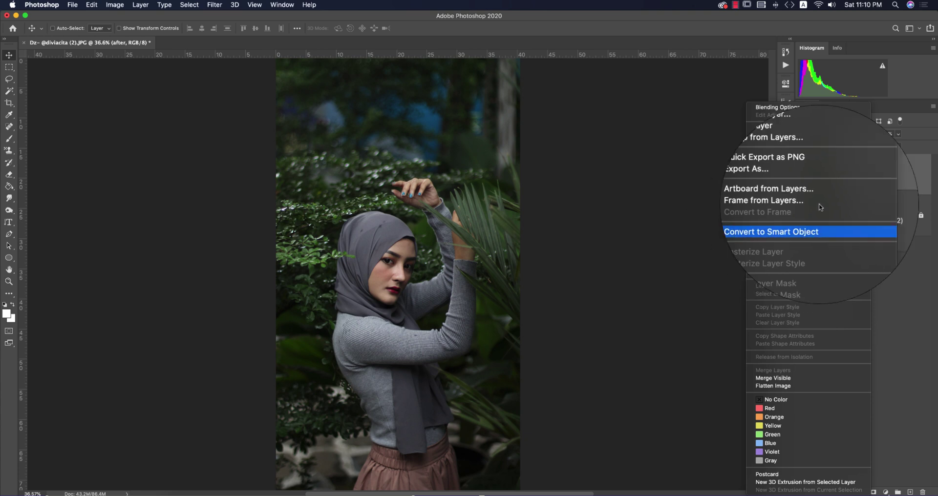
{"action": "left_click", "coordinate": [787, 228]}
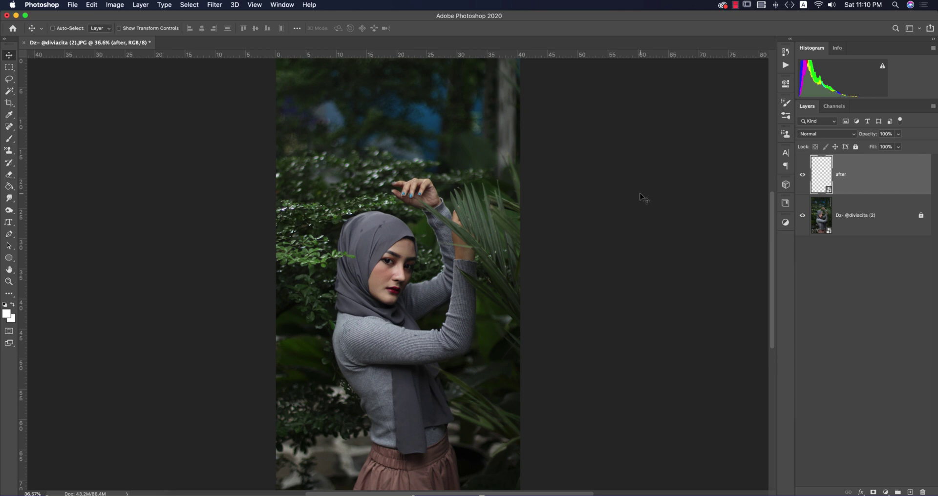
{"action": "left_click", "coordinate": [223, 4]}
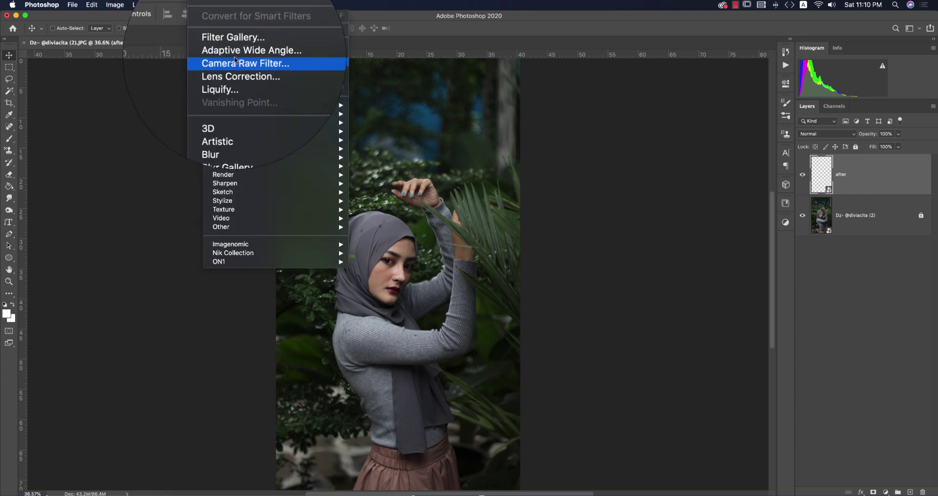
{"action": "left_click", "coordinate": [234, 58]}
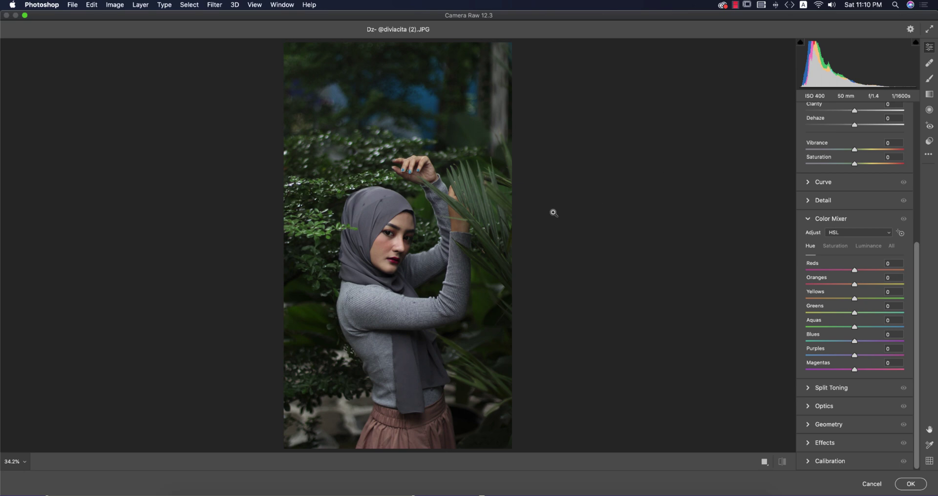
Step: Set Exposure +0.20, Contrast +25, Highlights -38, Shadows +31, Texture +4, Clarity -8, Vibrance -19 and Saturation +12 in the Basic adjustments
{"action": "scroll", "coordinate": [860, 221], "scroll_direction": "up", "scroll_amount": 1}
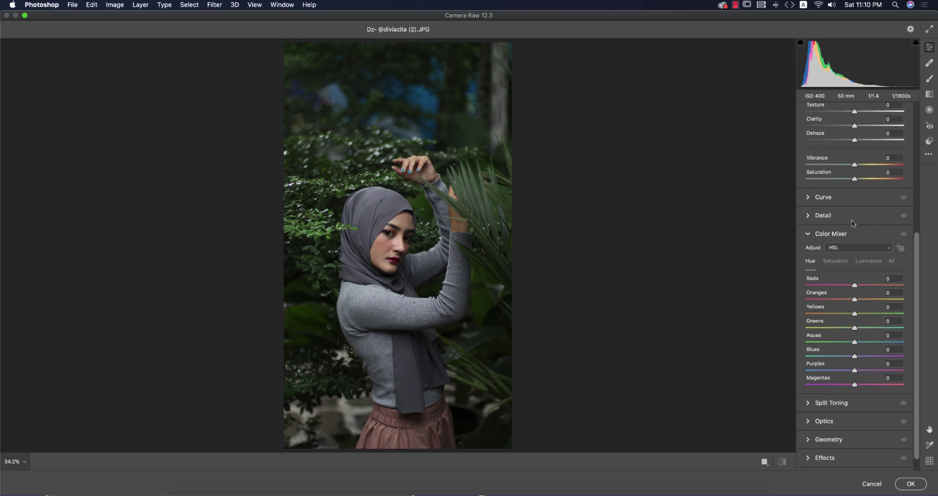
{"action": "left_click", "coordinate": [809, 234]}
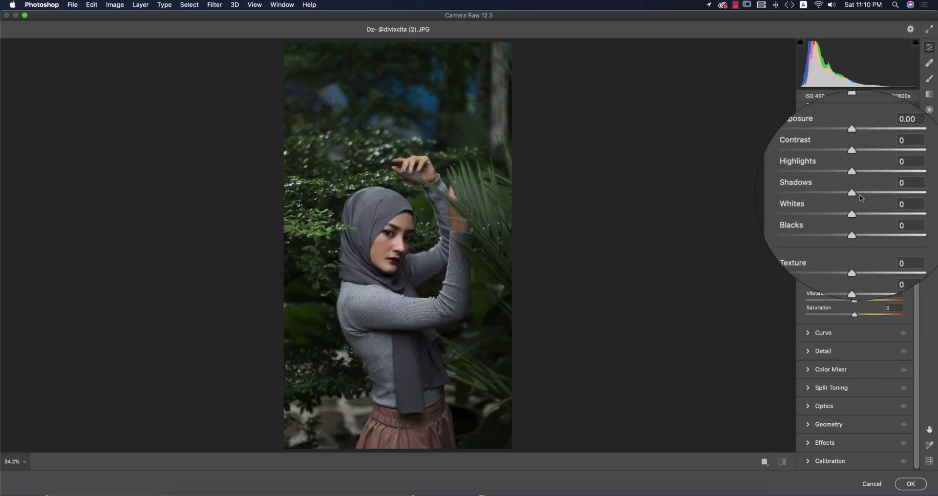
{"action": "left_click_drag", "start_coordinate": [860, 197], "coordinate": [872, 194]}
{"action": "left_click_drag", "start_coordinate": [856, 248], "coordinate": [851, 264]}
{"action": "left_click_drag", "start_coordinate": [855, 152], "coordinate": [868, 166]}
{"action": "mouse_move", "coordinate": [854, 300]}
{"action": "left_mouse_down"}
{"action": "mouse_move", "coordinate": [843, 301]}
{"action": "mouse_move", "coordinate": [860, 315]}
{"action": "left_mouse_up"}
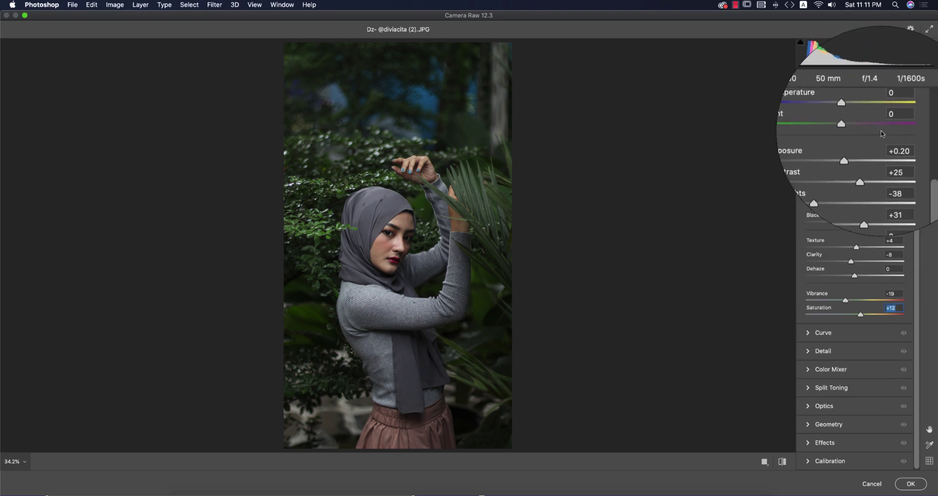
Step: In the Color Mixer, lower the Greens saturation and set the Reds hue to +60 and Greens hue to +70
{"action": "scroll", "coordinate": [909, 146], "scroll_direction": "up", "scroll_amount": 3}
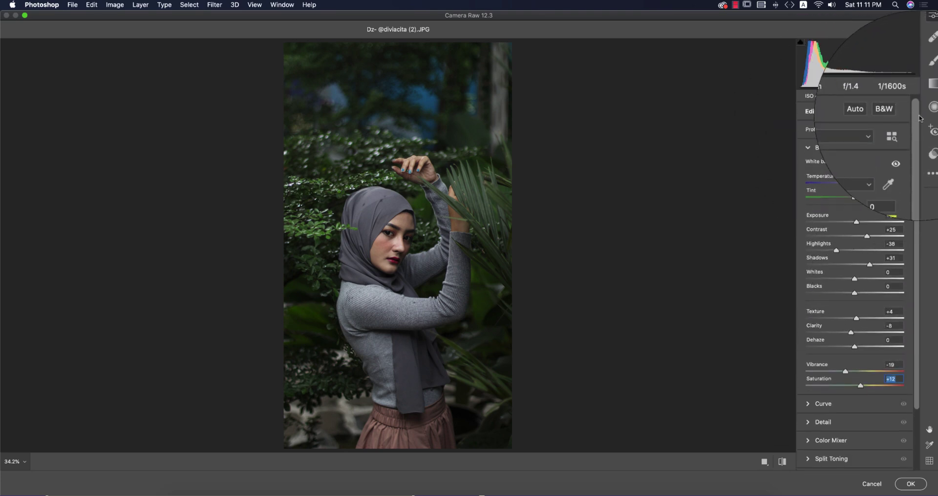
{"action": "left_click", "coordinate": [809, 149]}
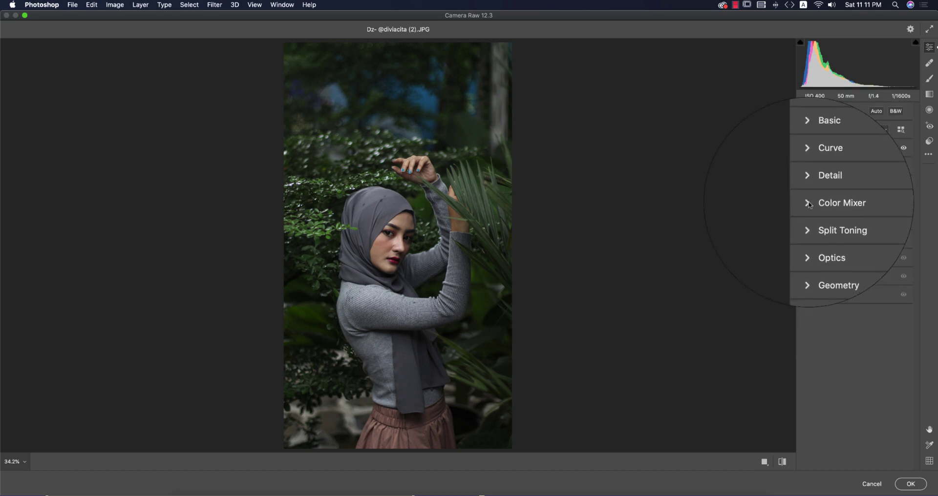
{"action": "left_click", "coordinate": [809, 205]}
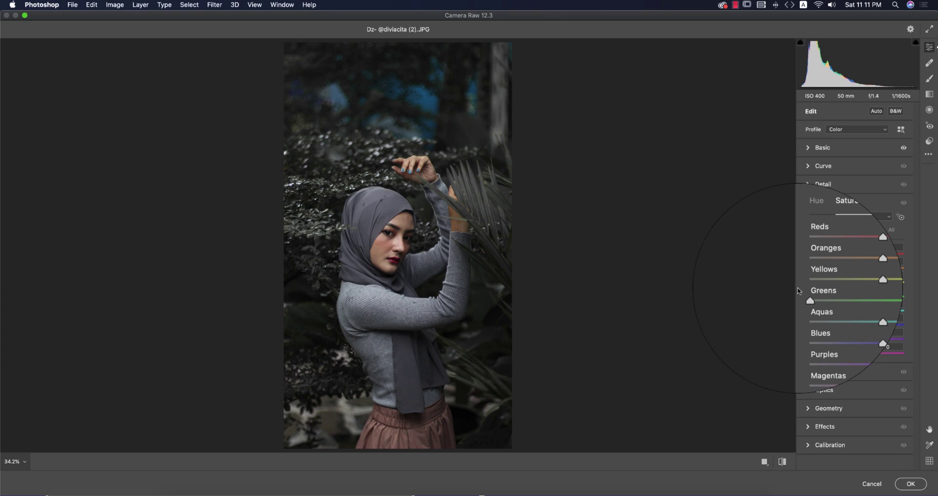
{"action": "left_click_drag", "start_coordinate": [798, 291], "coordinate": [829, 296]}
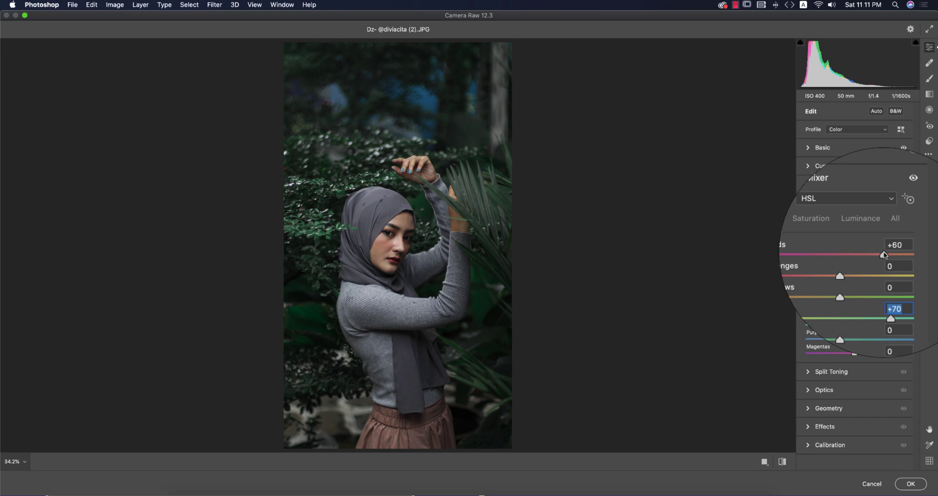
Step: Set the Color Mixer luminance to Reds +33, Oranges +33, Yellows +27, Purples +11 and Magentas -13
{"action": "left_click", "coordinate": [873, 219]}
{"action": "left_click_drag", "start_coordinate": [856, 255], "coordinate": [865, 291]}
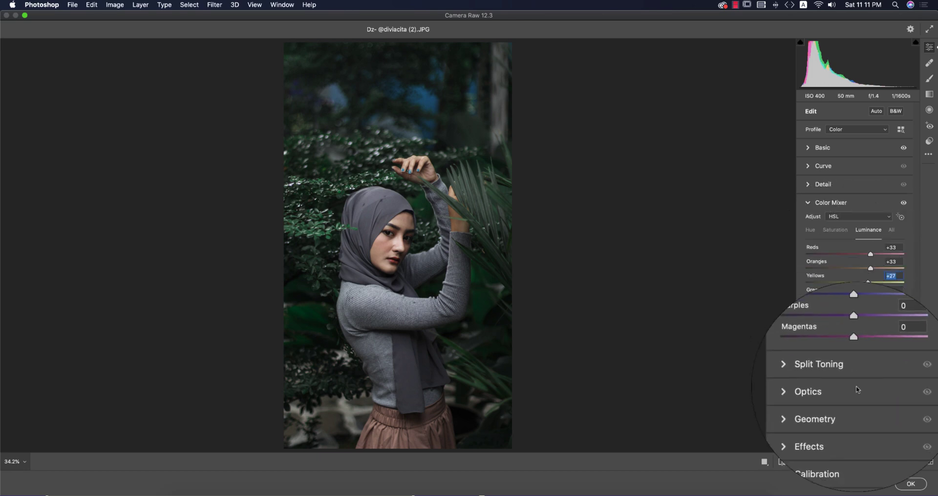
{"action": "left_click_drag", "start_coordinate": [854, 354], "coordinate": [840, 340]}
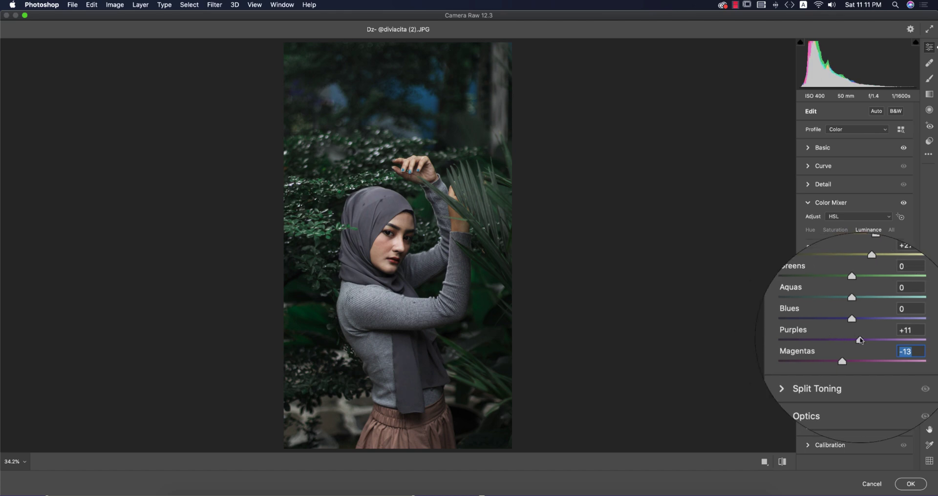
{"action": "left_click", "coordinate": [809, 203]}
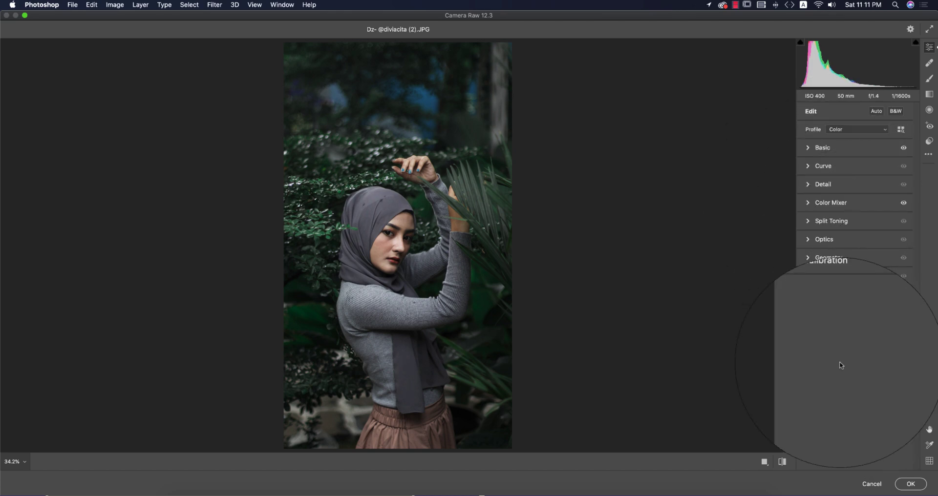
Step: In Calibration, set Red Primary hue to -40, Green Primary hue to +66 and Blue Primary saturation to -1, and shift the Blue Primary hue toward teal
{"action": "left_click", "coordinate": [809, 295]}
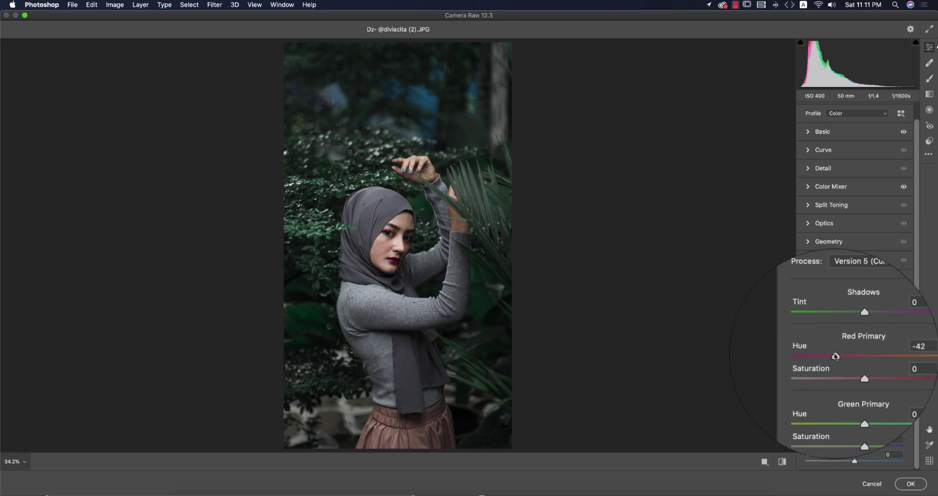
{"action": "left_click", "coordinate": [835, 356]}
{"action": "left_click_drag", "start_coordinate": [839, 402], "coordinate": [887, 402]}
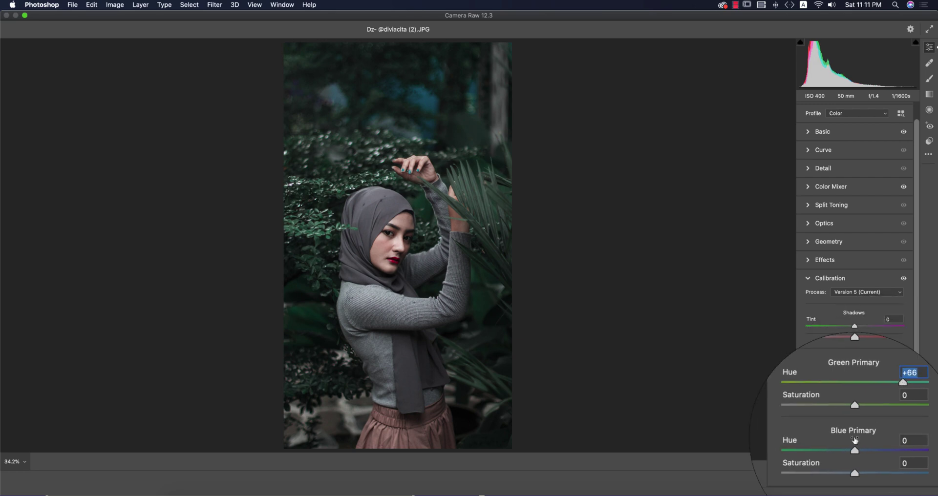
{"action": "mouse_move", "coordinate": [854, 448]}
{"action": "left_mouse_down"}
{"action": "mouse_move", "coordinate": [842, 447]}
{"action": "mouse_move", "coordinate": [854, 462]}
{"action": "left_mouse_up"}
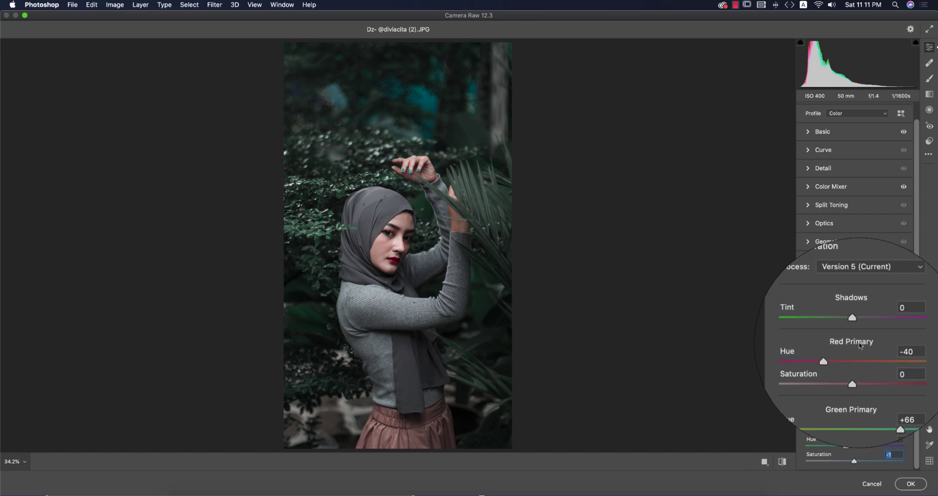
{"action": "left_click", "coordinate": [809, 278]}
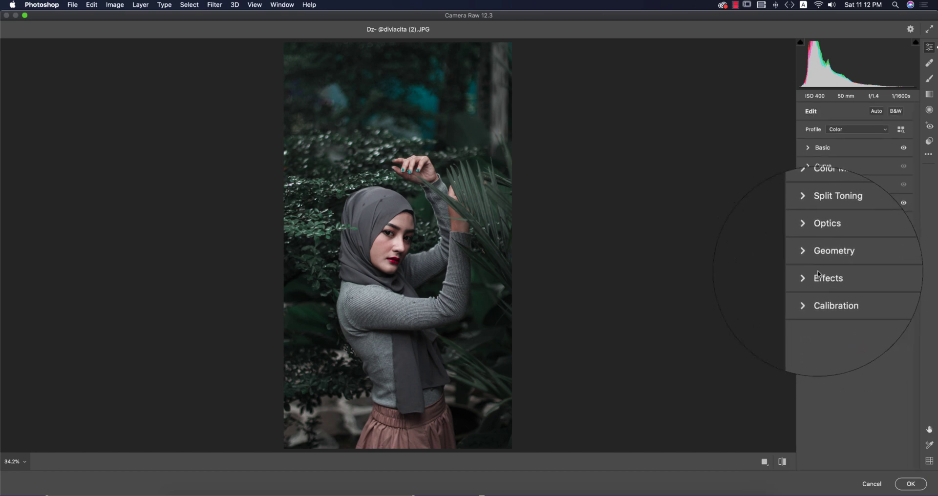
Step: Apply Split Toning with Highlights at hue 139 and saturation 10, and Shadows at hue 314 and saturation 10
{"action": "left_click", "coordinate": [831, 221]}
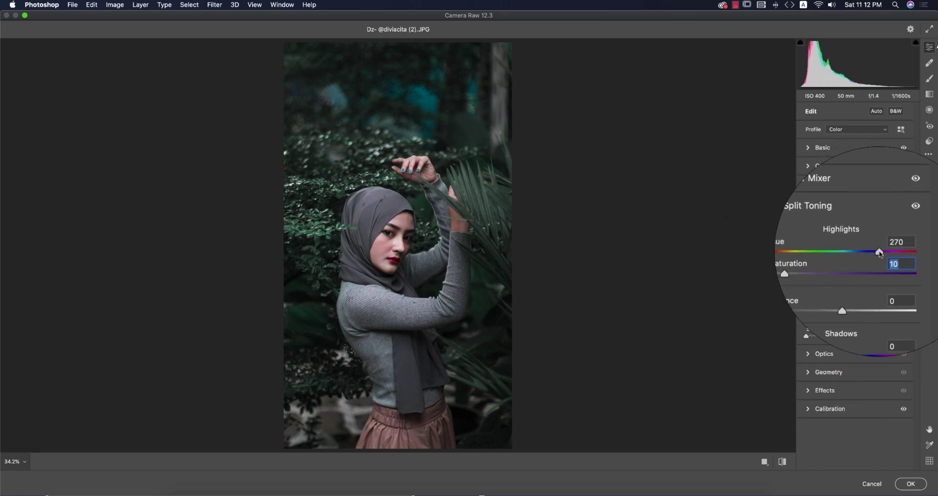
{"action": "left_click_drag", "start_coordinate": [903, 253], "coordinate": [844, 252]}
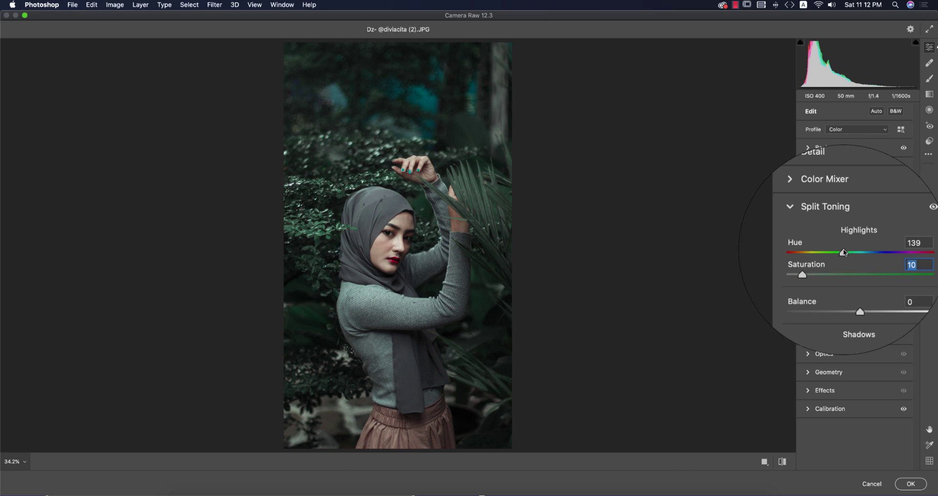
{"action": "left_click", "coordinate": [872, 247]}
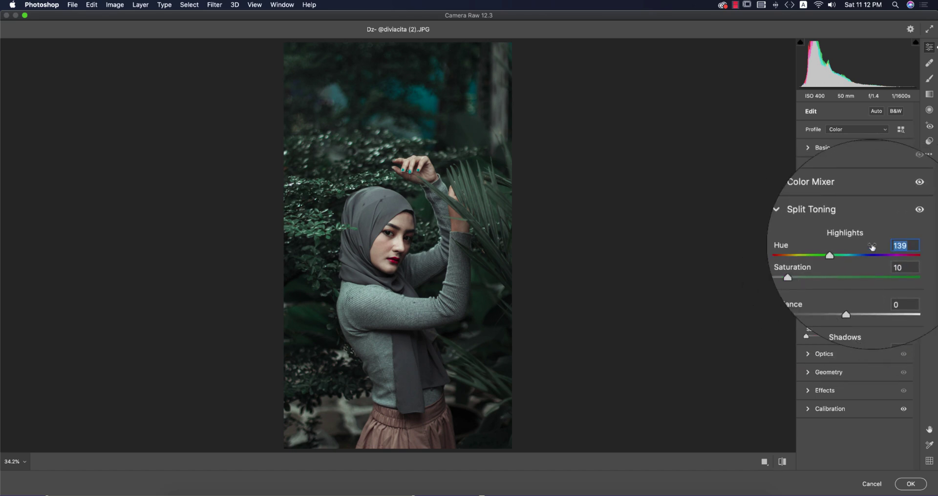
{"action": "left_click", "coordinate": [893, 330]}
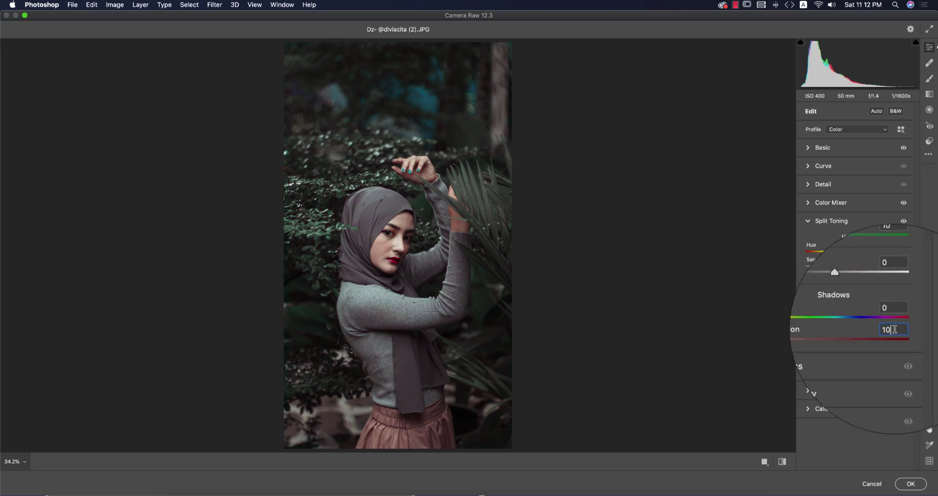
{"action": "left_click_drag", "start_coordinate": [805, 317], "coordinate": [908, 333]}
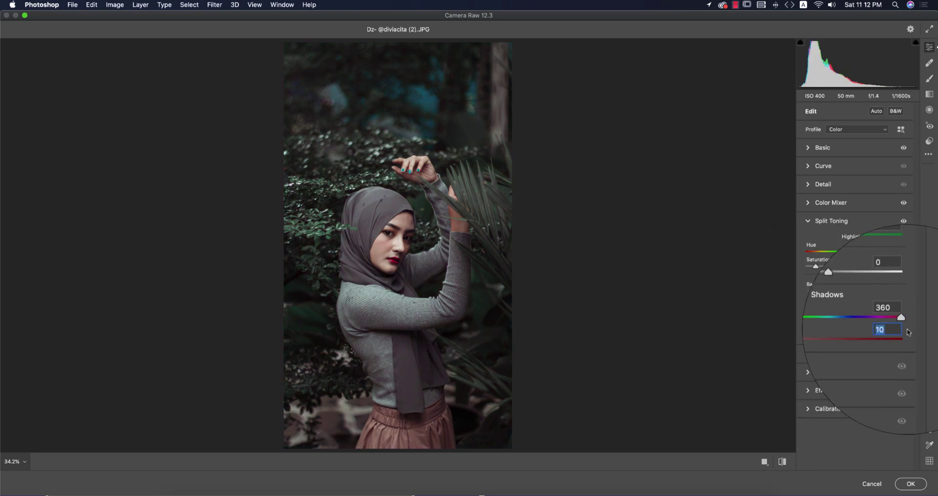
{"action": "left_click_drag", "start_coordinate": [910, 329], "coordinate": [891, 327]}
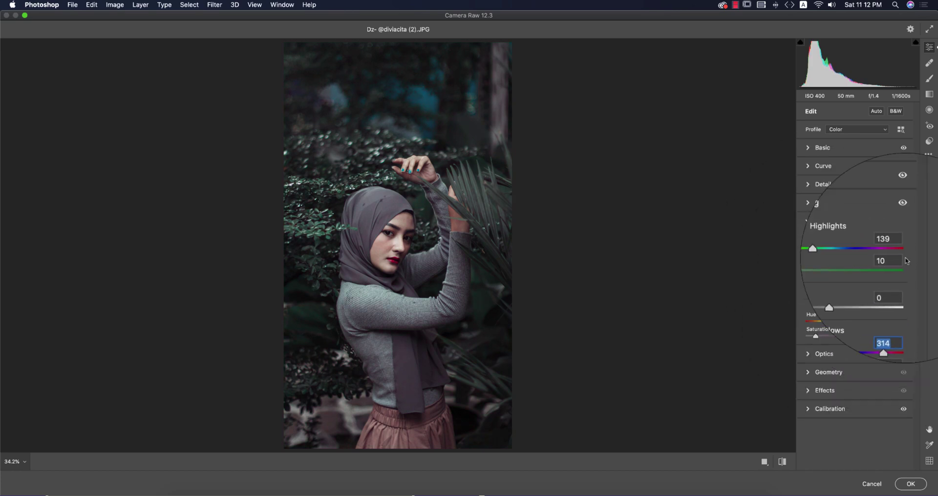
{"action": "left_click", "coordinate": [809, 221]}
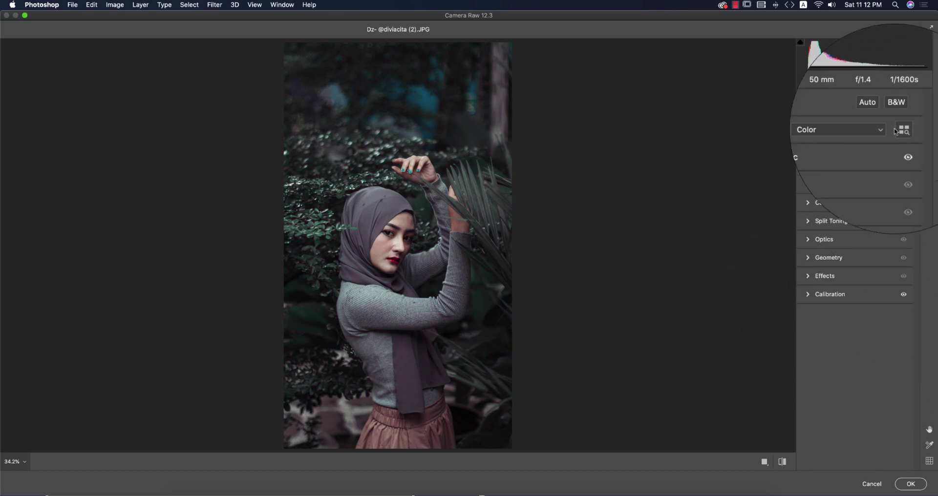
Step: Set Temperature +8, Tint -8 and Highlights -50 in the Basic adjustments, and check the before/after preview
{"action": "left_click", "coordinate": [823, 148]}
{"action": "left_click_drag", "start_coordinate": [856, 186], "coordinate": [853, 199]}
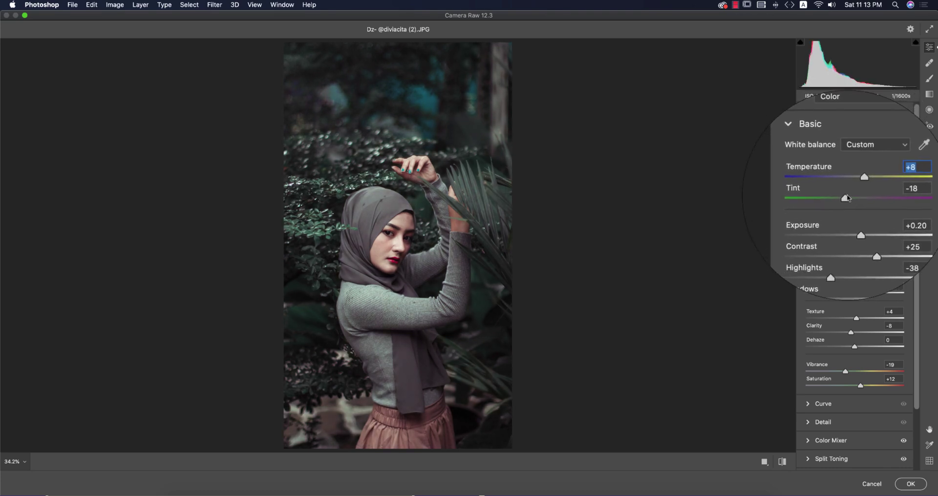
{"action": "left_click_drag", "start_coordinate": [831, 250], "coordinate": [829, 252]}
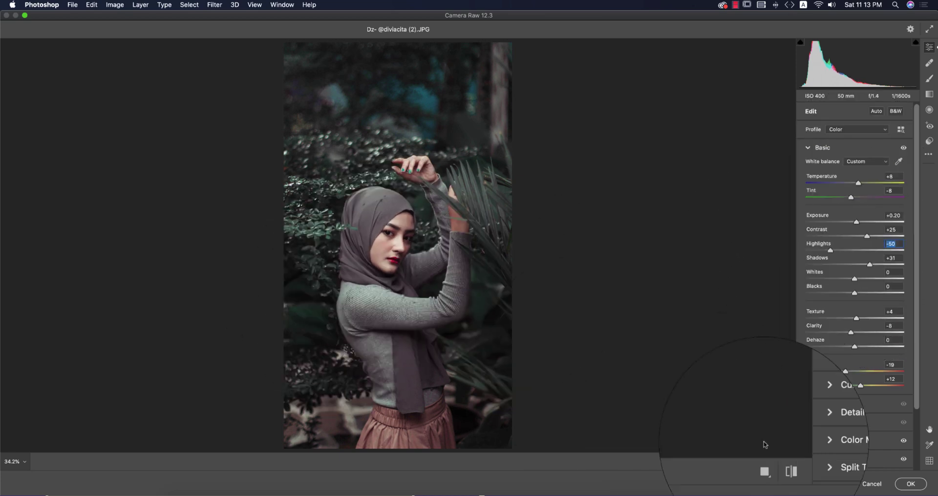
{"action": "left_click", "coordinate": [782, 463]}
{"action": "left_click", "coordinate": [782, 462]}
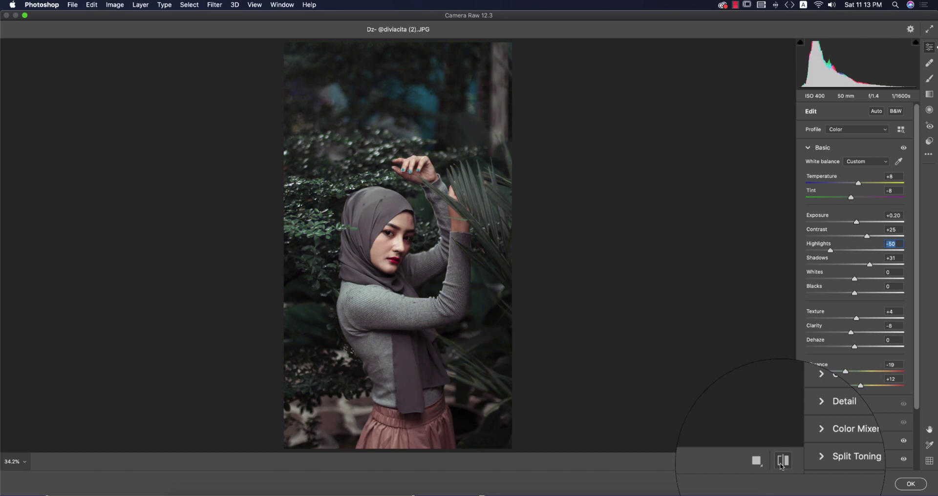
Step: Save the Camera Raw settings with the Default subset as an XMP file in the 25-7-20 folder
{"action": "left_click", "coordinate": [928, 155]}
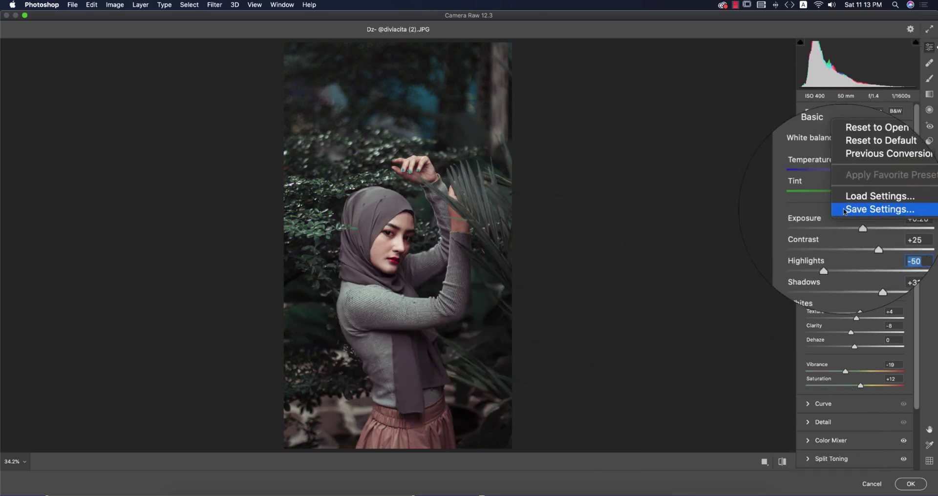
{"action": "left_click", "coordinate": [845, 210]}
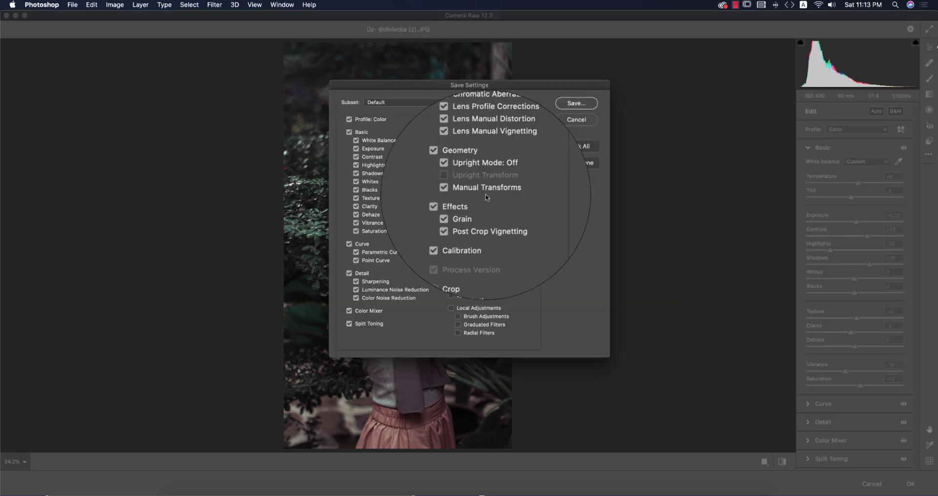
{"action": "left_click", "coordinate": [579, 104]}
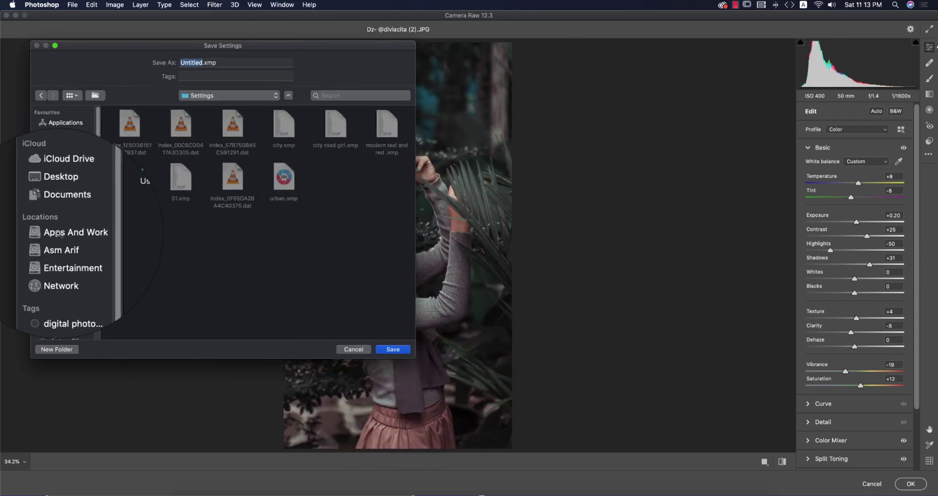
{"action": "left_click", "coordinate": [59, 234]}
{"action": "double_click", "coordinate": [137, 125]}
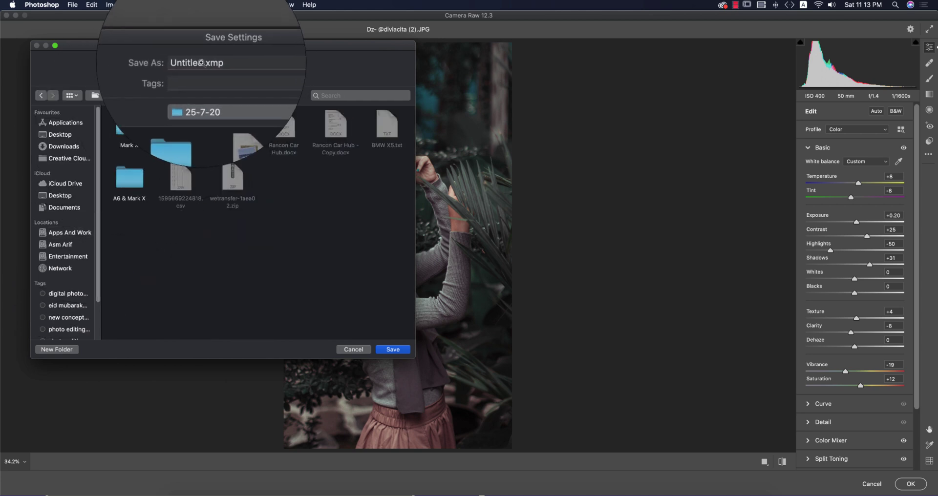
{"action": "double_click", "coordinate": [239, 61]}
{"action": "key", "text": "Return"}
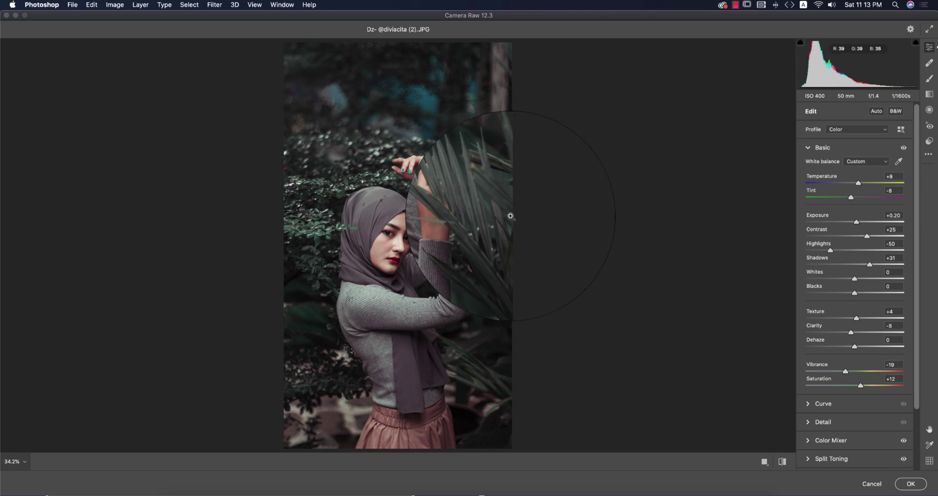
Step: Apply the Camera Raw Filter to the "after" layer and toggle layer visibility to compare the graded portrait with the original
{"action": "left_click", "coordinate": [910, 485]}
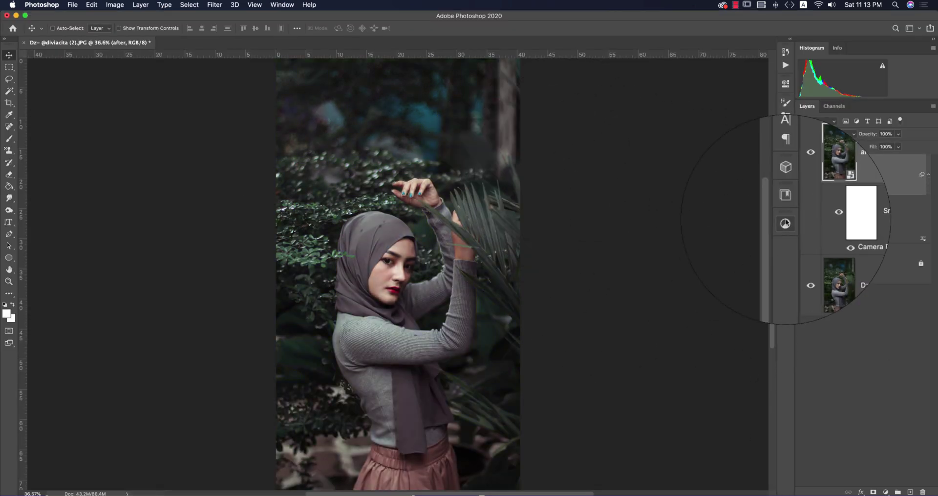
{"action": "left_click", "coordinate": [801, 264]}
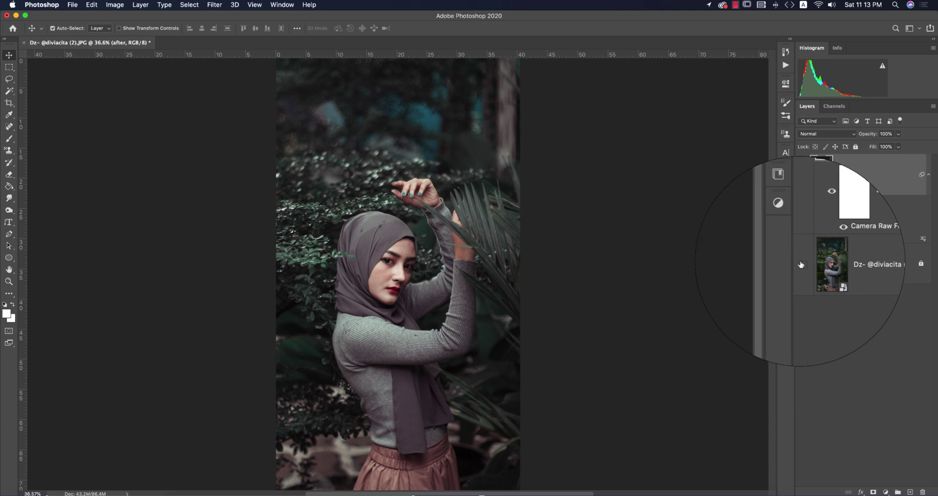
{"action": "left_click", "coordinate": [802, 264]}
{"action": "left_click", "coordinate": [802, 265], "text": "alt"}
{"action": "left_click", "coordinate": [802, 266], "text": "alt"}
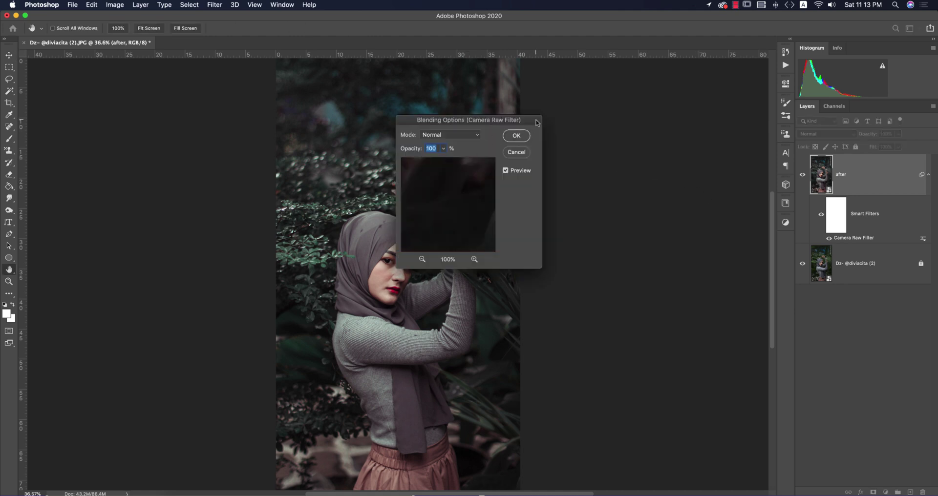
{"action": "key", "text": "Escape"}
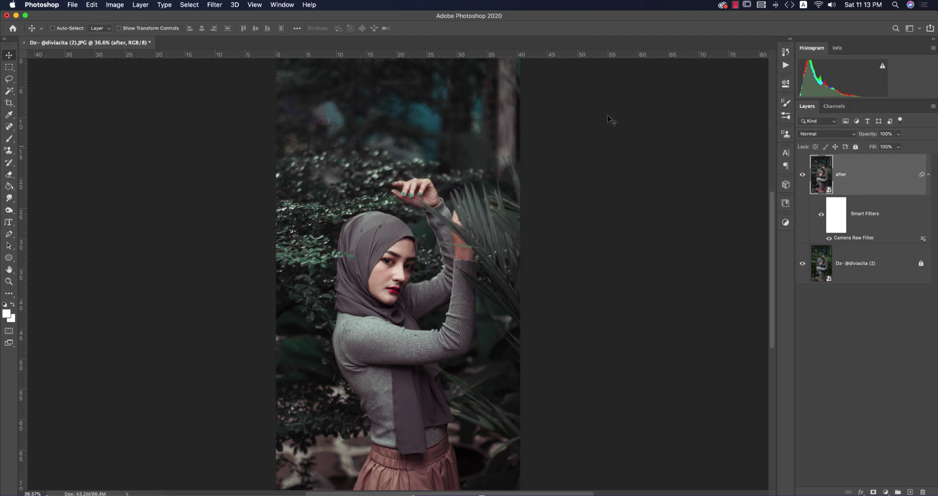
Step: Open the "after" layer in the Nik Collection's Color Efex Pro 4 filter, postponing the offered update
{"action": "left_click", "coordinate": [217, 5]}
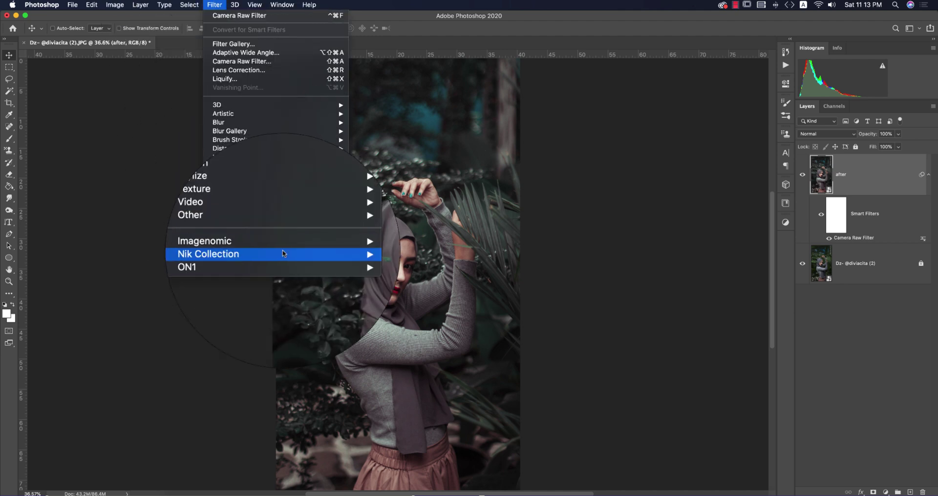
{"action": "mouse_move", "coordinate": [344, 258]}
{"action": "left_click", "coordinate": [400, 265]}
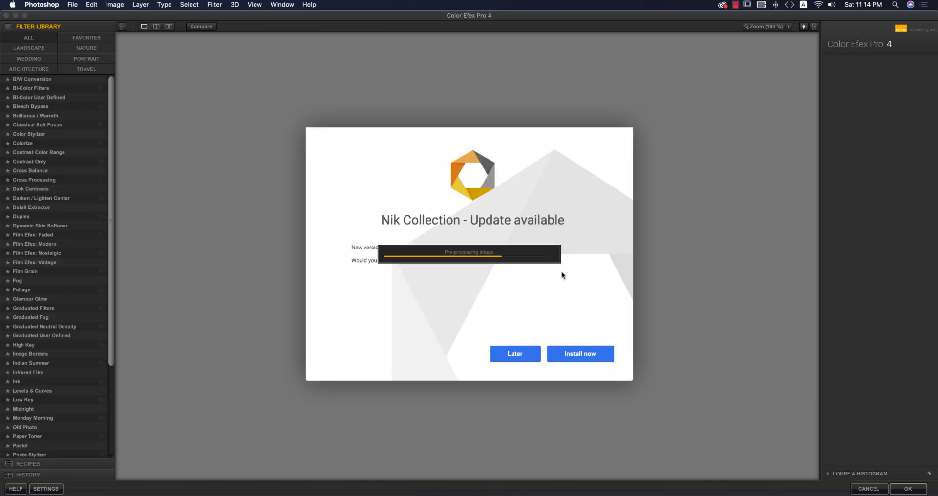
{"action": "left_click", "coordinate": [535, 288]}
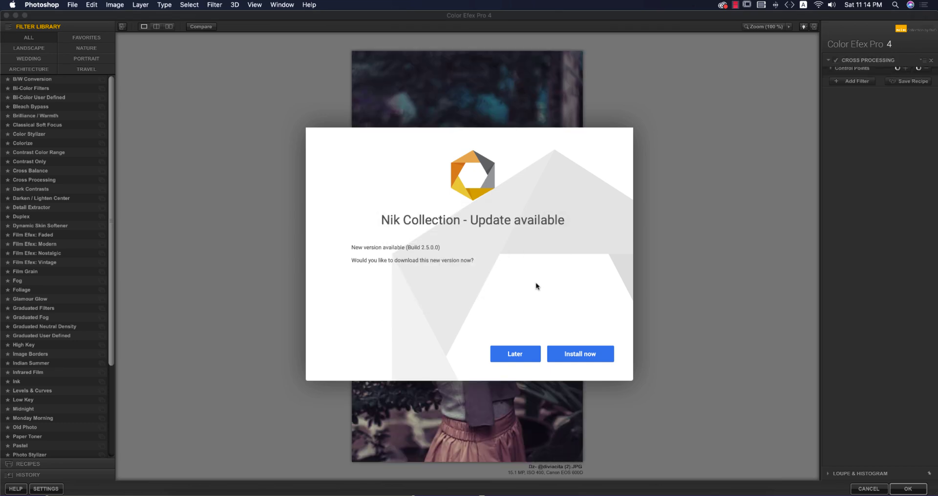
{"action": "left_click", "coordinate": [530, 352]}
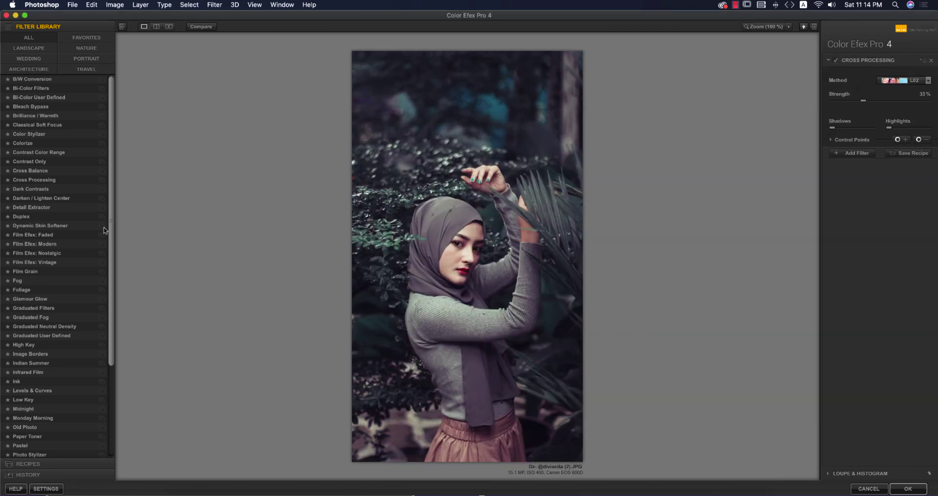
Step: Apply the Cross Processing filter with method L03 to the portrait at 33% strength
{"action": "left_click", "coordinate": [31, 180]}
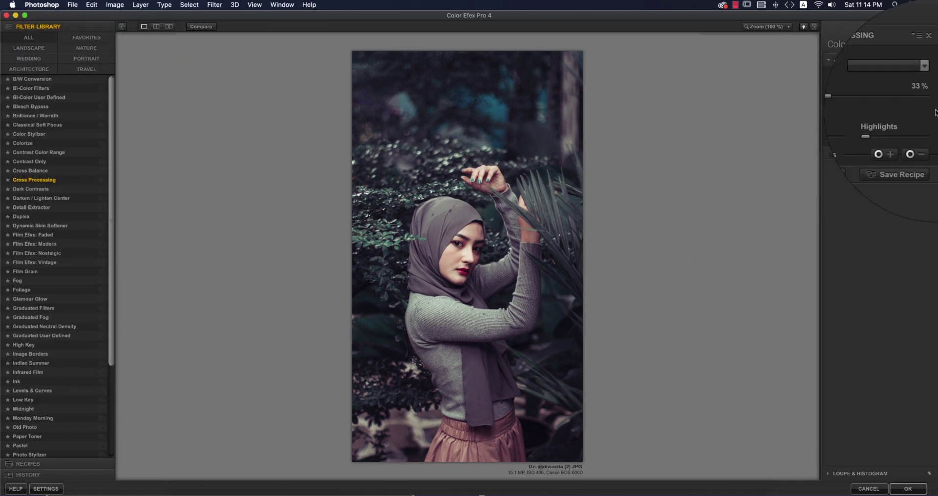
{"action": "left_click", "coordinate": [910, 94]}
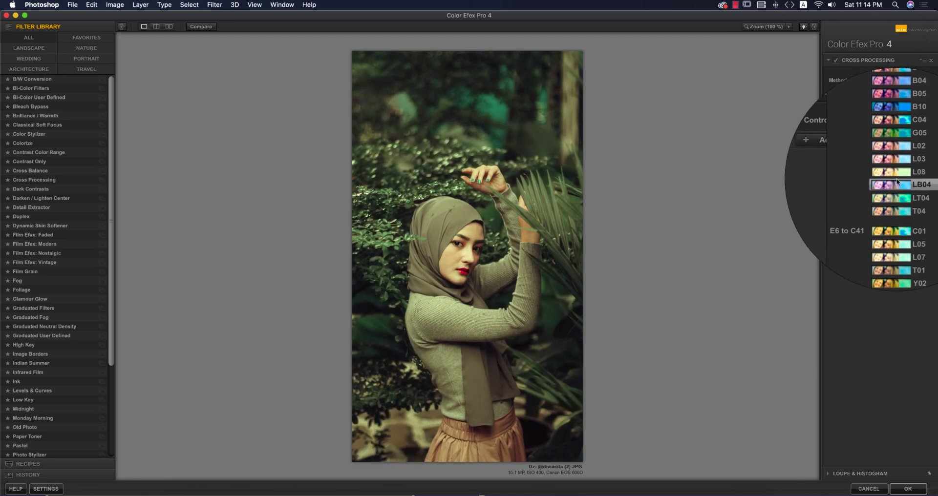
{"action": "scroll", "coordinate": [897, 181], "scroll_direction": "up", "scroll_amount": 1}
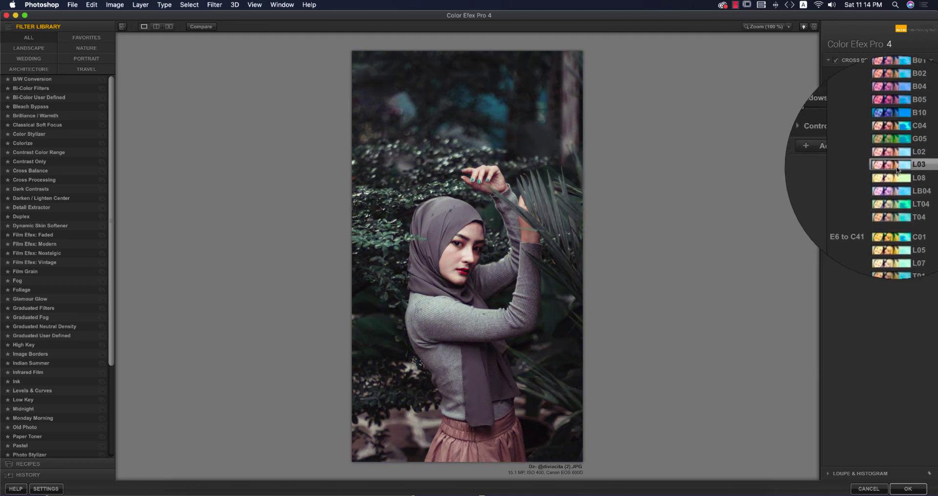
{"action": "left_click", "coordinate": [897, 168]}
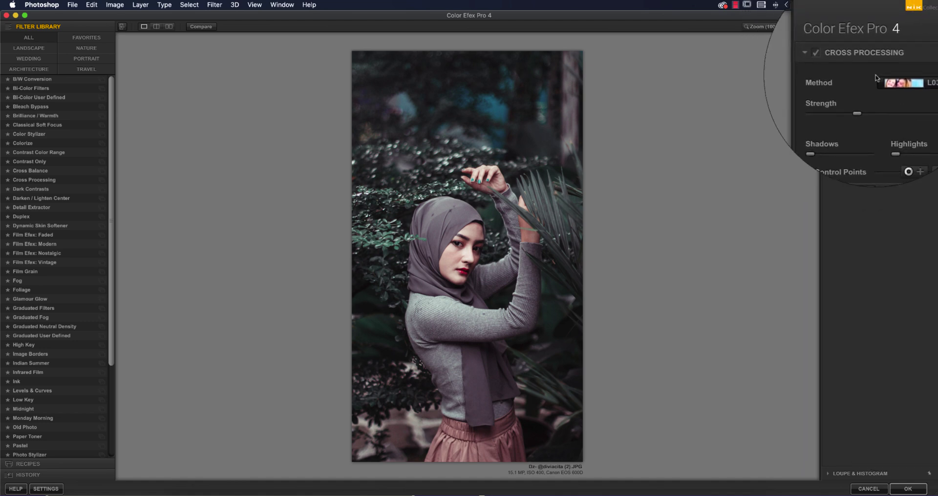
{"action": "left_click", "coordinate": [908, 489]}
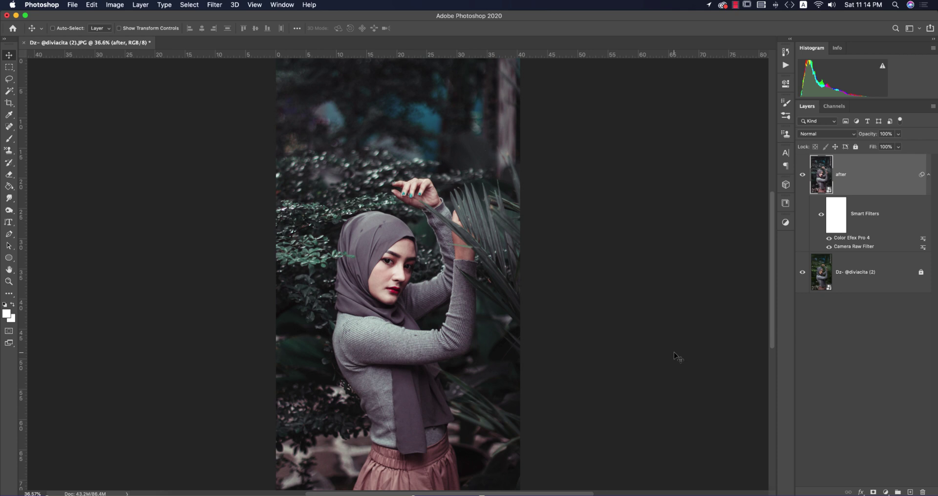
Step: Add a Curves adjustment layer above "after", lift the RGB black point slightly and place a curve point at input 62, output 56
{"action": "left_click", "coordinate": [885, 492]}
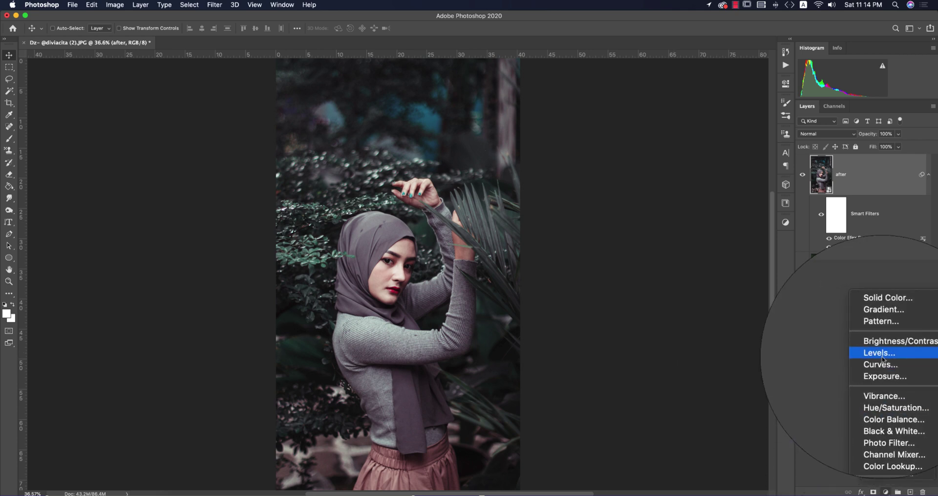
{"action": "left_click", "coordinate": [882, 363]}
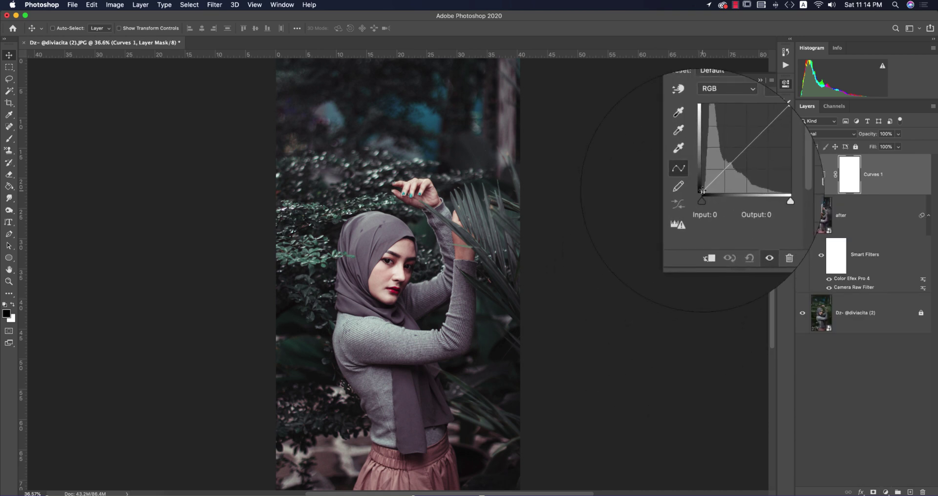
{"action": "left_click_drag", "start_coordinate": [702, 196], "coordinate": [717, 180]}
{"action": "left_click", "coordinate": [716, 177]}
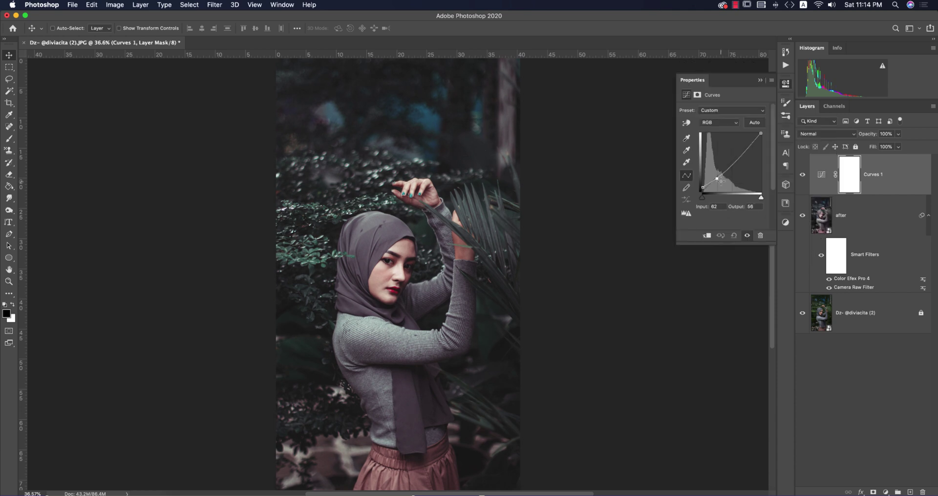
Step: Add a Levels adjustment layer above the Curves layer and lower its RGB white input level to 241
{"action": "left_click", "coordinate": [761, 80]}
{"action": "left_click", "coordinate": [886, 492]}
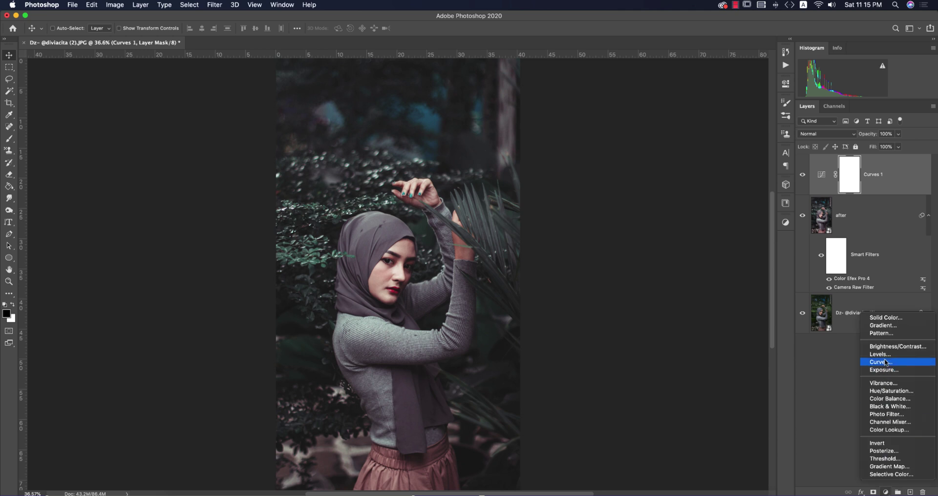
{"action": "left_click", "coordinate": [648, 304]}
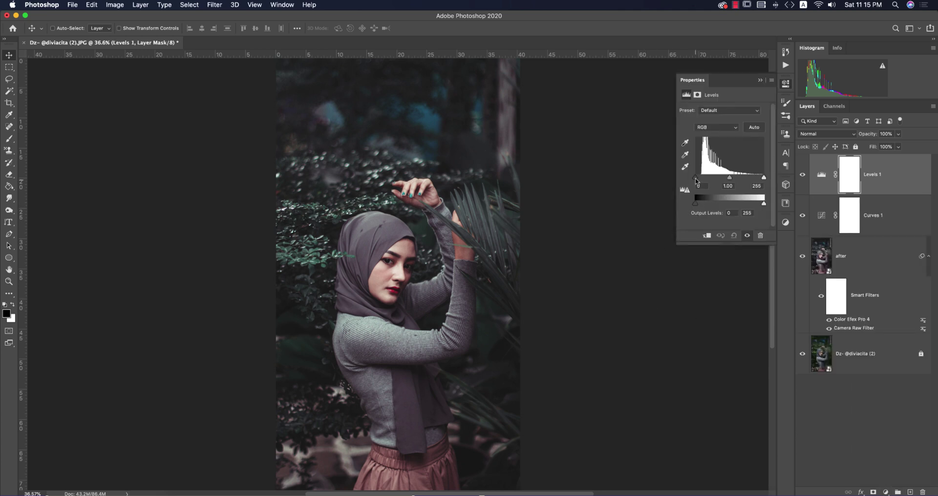
{"action": "left_click_drag", "start_coordinate": [765, 179], "coordinate": [761, 179]}
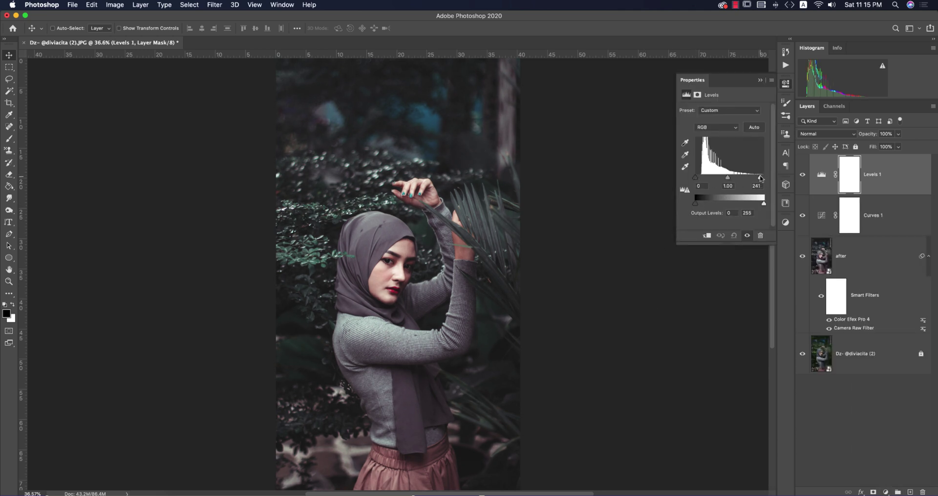
{"action": "left_click", "coordinate": [760, 81]}
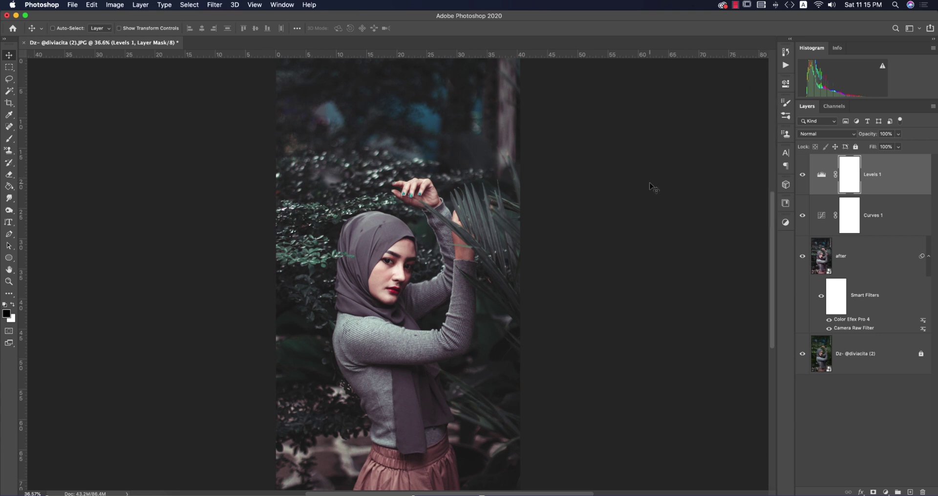
Step: Add a Color Lookup adjustment layer on top with the FoggyNight.3DL 3D LUT and reduce its opacity to 14%
{"action": "left_click", "coordinate": [886, 492]}
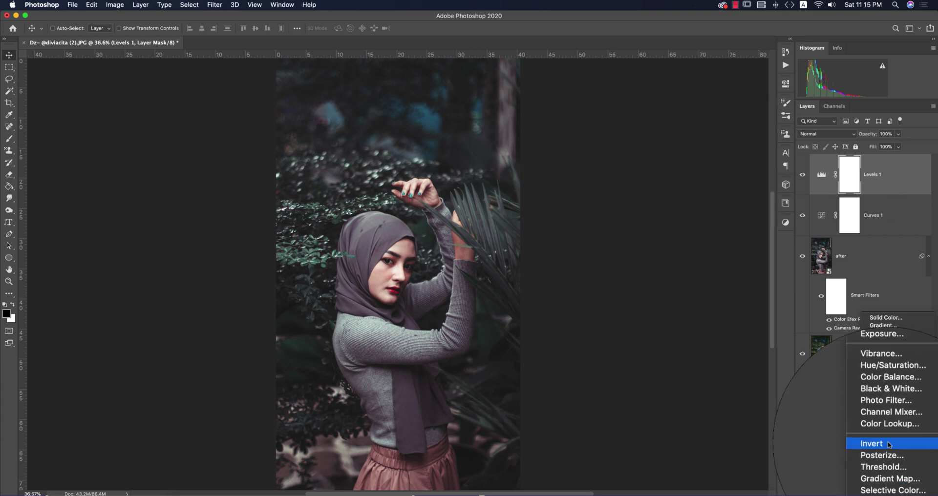
{"action": "left_click", "coordinate": [890, 434]}
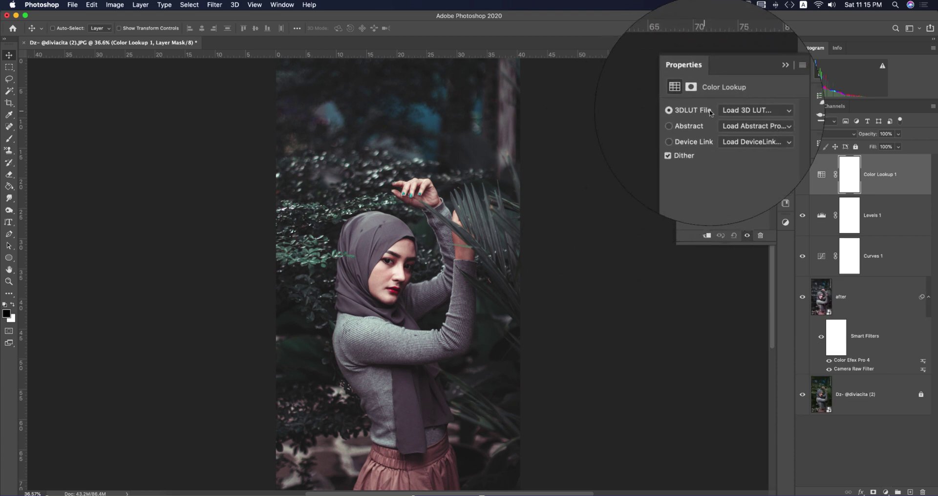
{"action": "left_click", "coordinate": [727, 113]}
{"action": "left_click", "coordinate": [740, 212]}
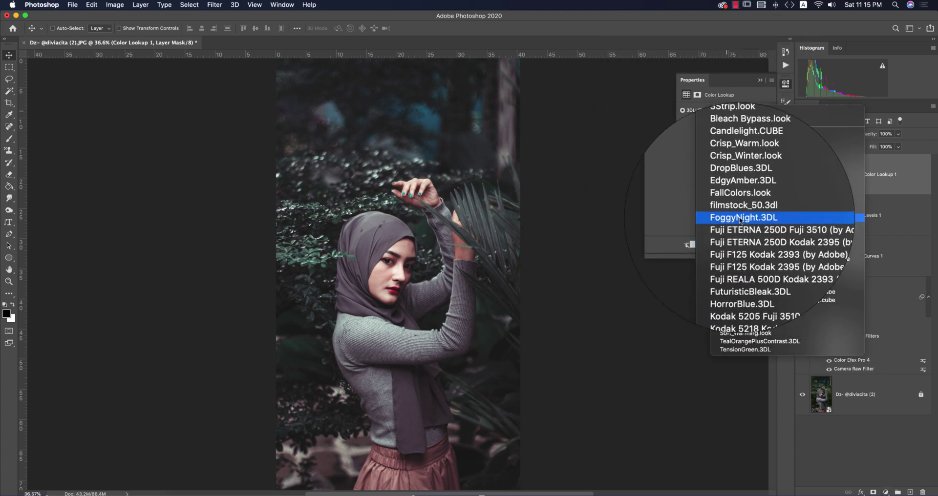
{"action": "left_click", "coordinate": [870, 128]}
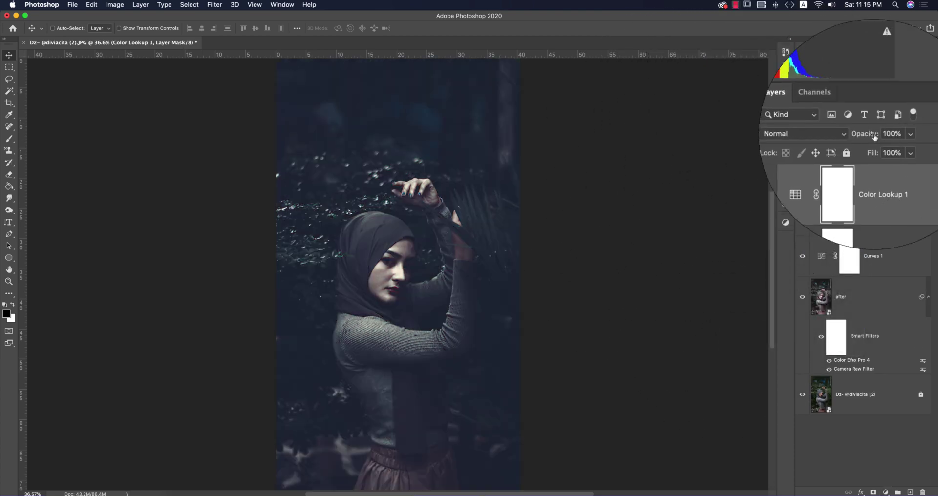
{"action": "left_click", "coordinate": [899, 134]}
{"action": "left_click_drag", "start_coordinate": [919, 144], "coordinate": [861, 147]}
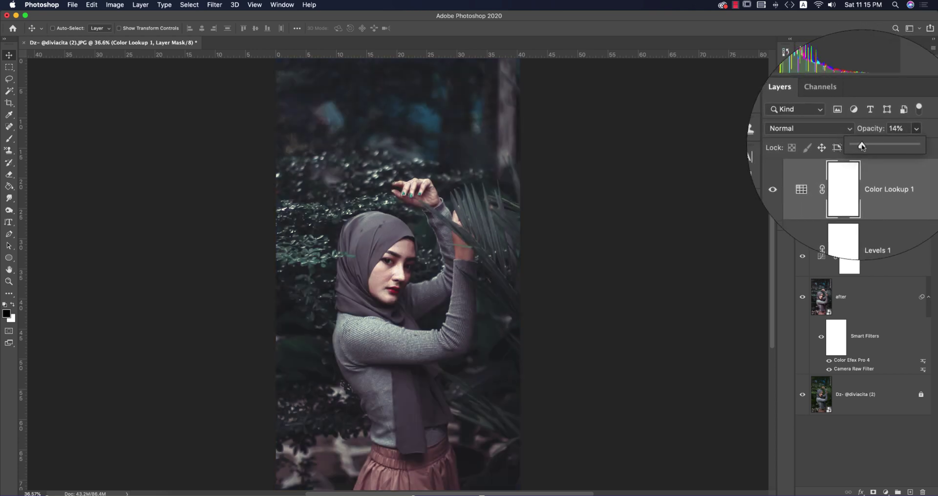
{"action": "left_click", "coordinate": [826, 134]}
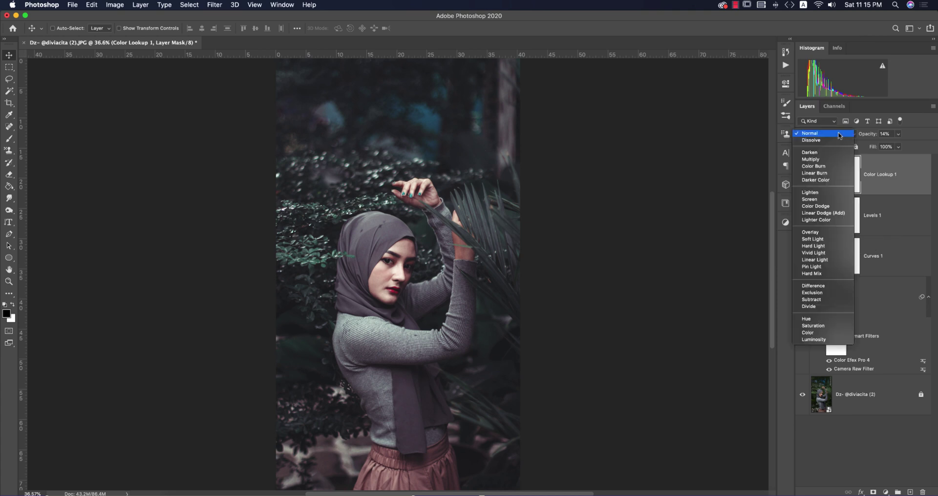
{"action": "left_click", "coordinate": [705, 217]}
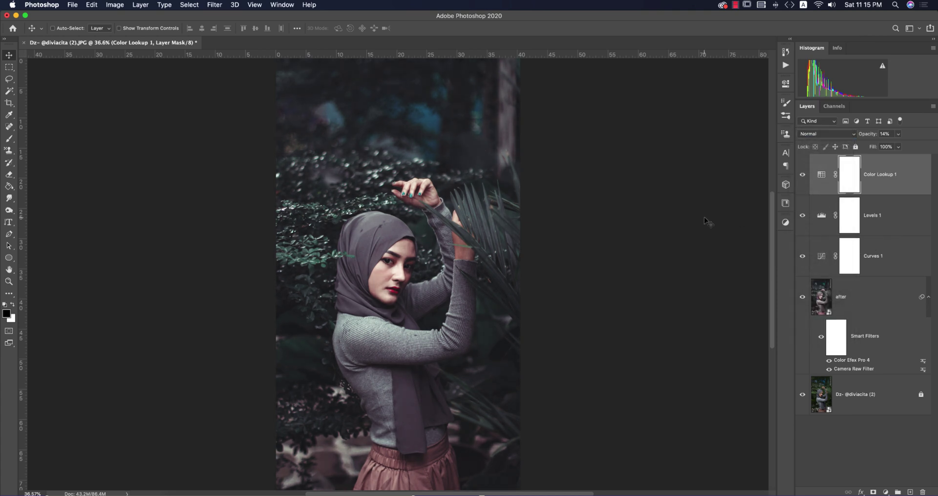
Step: Hide all layers except the original photo, then show them again to compare the graded portrait with the original
{"action": "left_click", "coordinate": [801, 398], "text": "alt"}
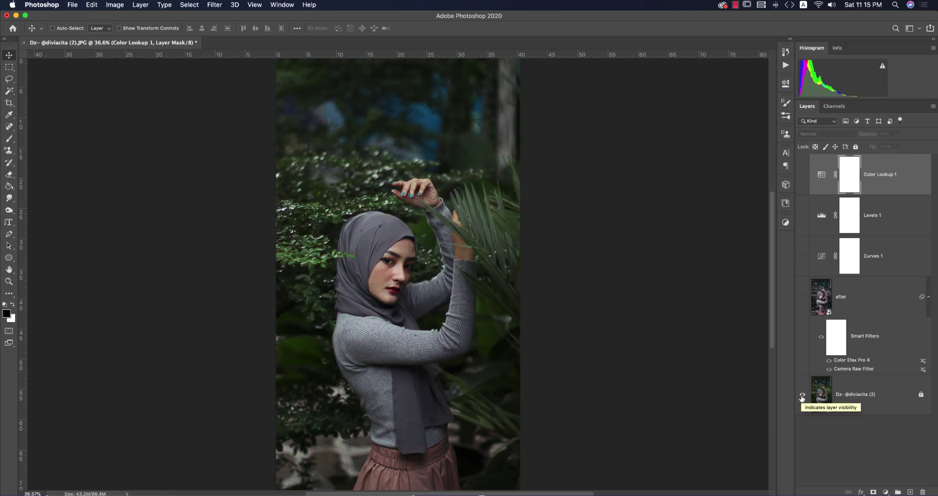
{"action": "left_click", "coordinate": [802, 399], "text": "alt"}
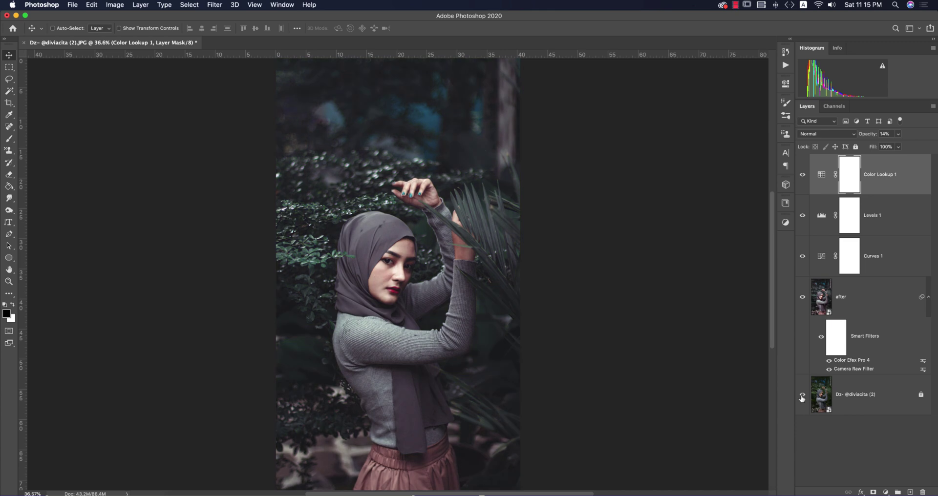